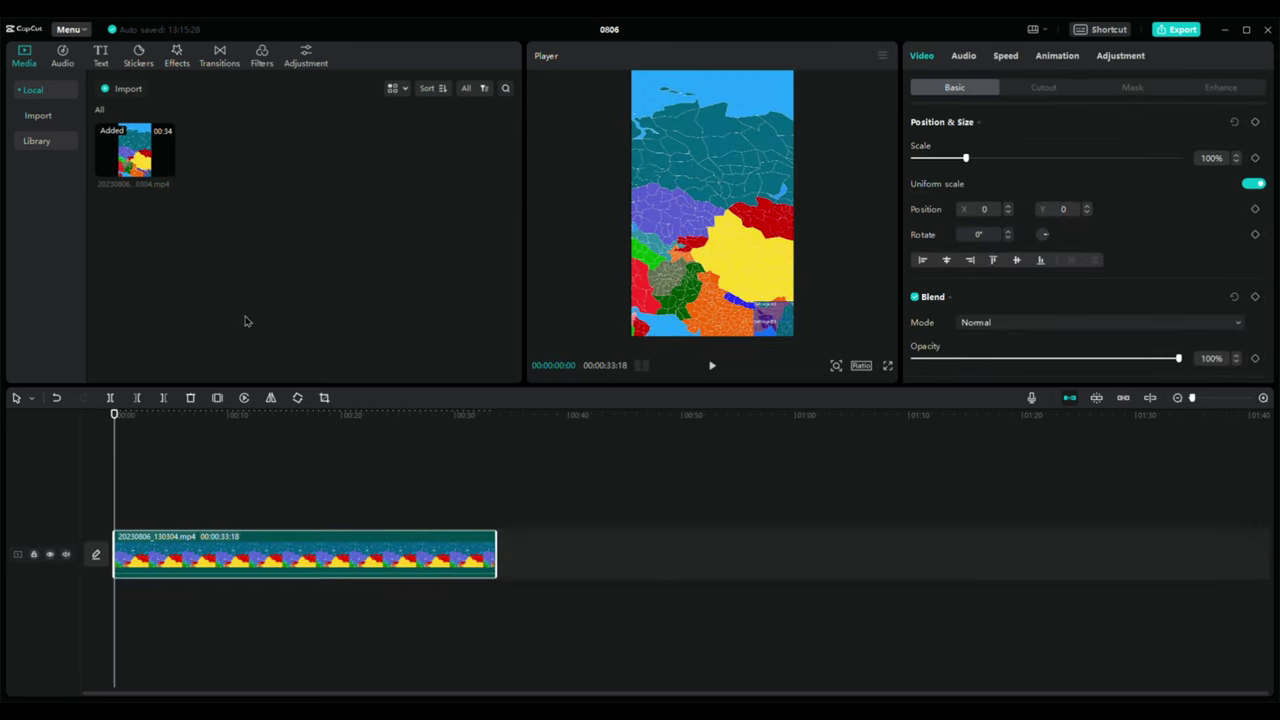
Set the project's aspect ratio to 9:16 and scale the map clip to 114% so it fills the frame.
{"action": "left_click", "coordinate": [184, 464]}
{"action": "left_click_drag", "start_coordinate": [185, 465], "coordinate": [85, 521]}
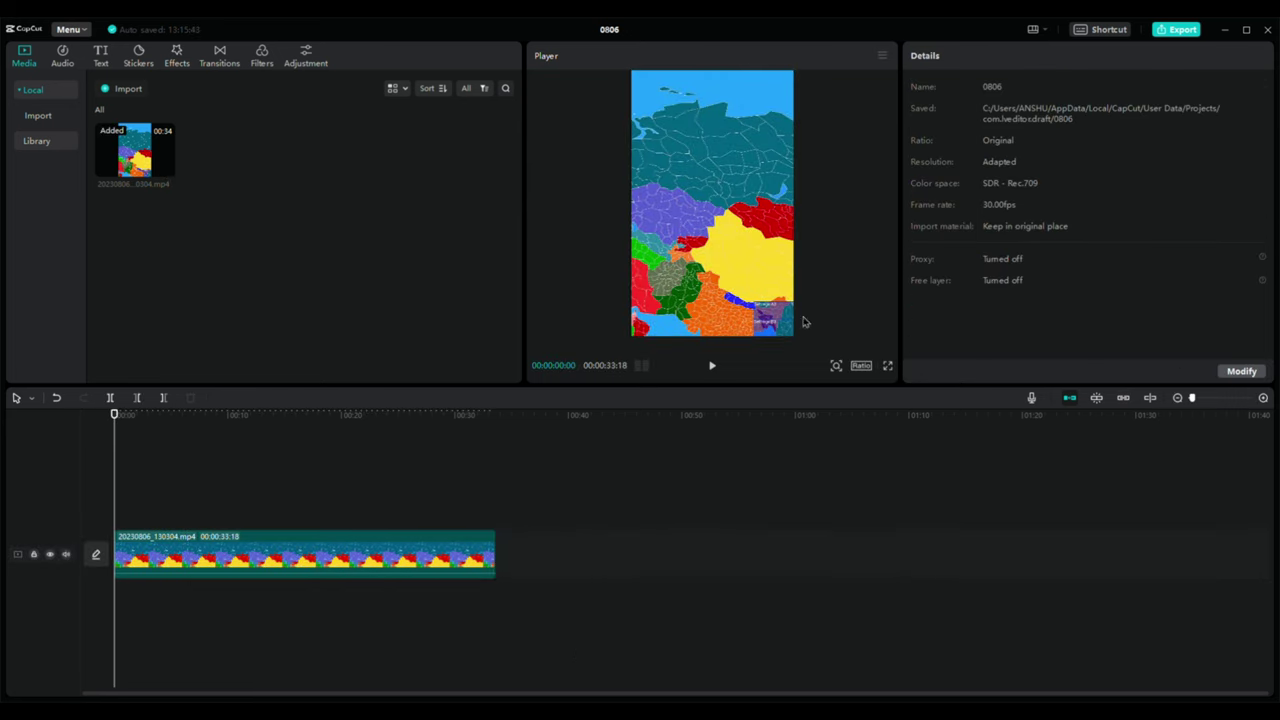
{"action": "left_click", "coordinate": [281, 564]}
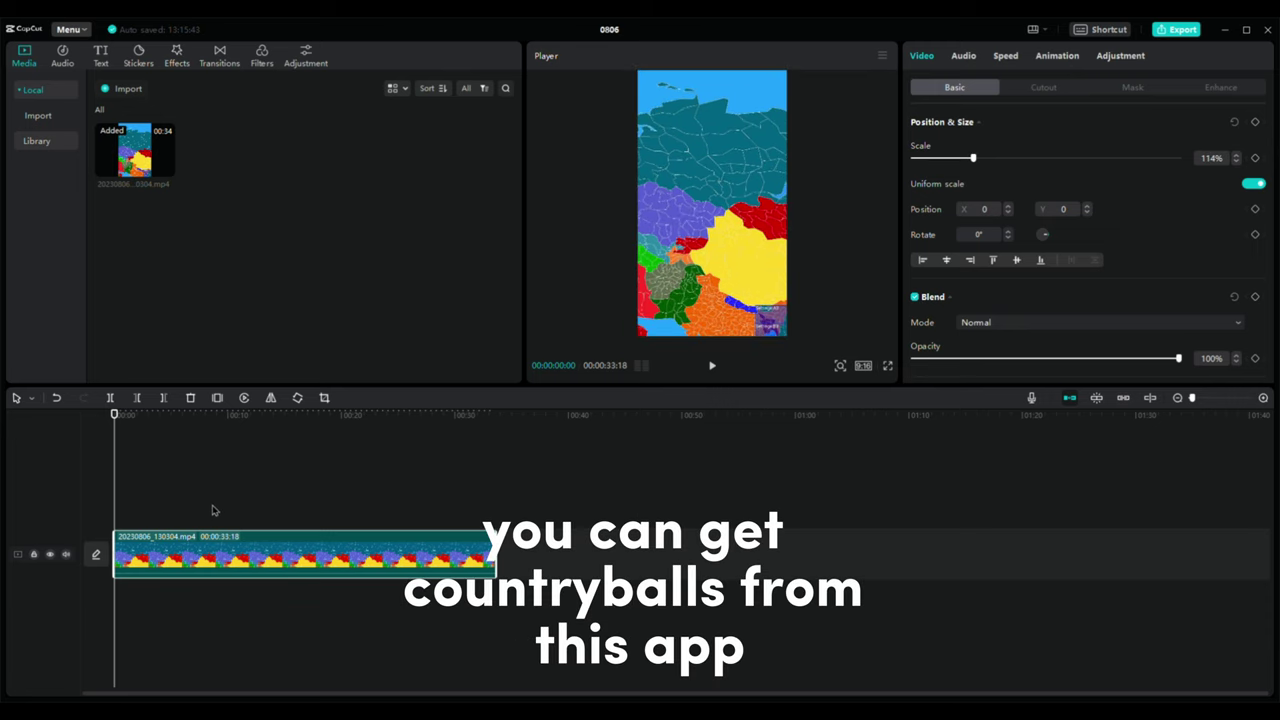
{"action": "left_click", "coordinate": [197, 460]}
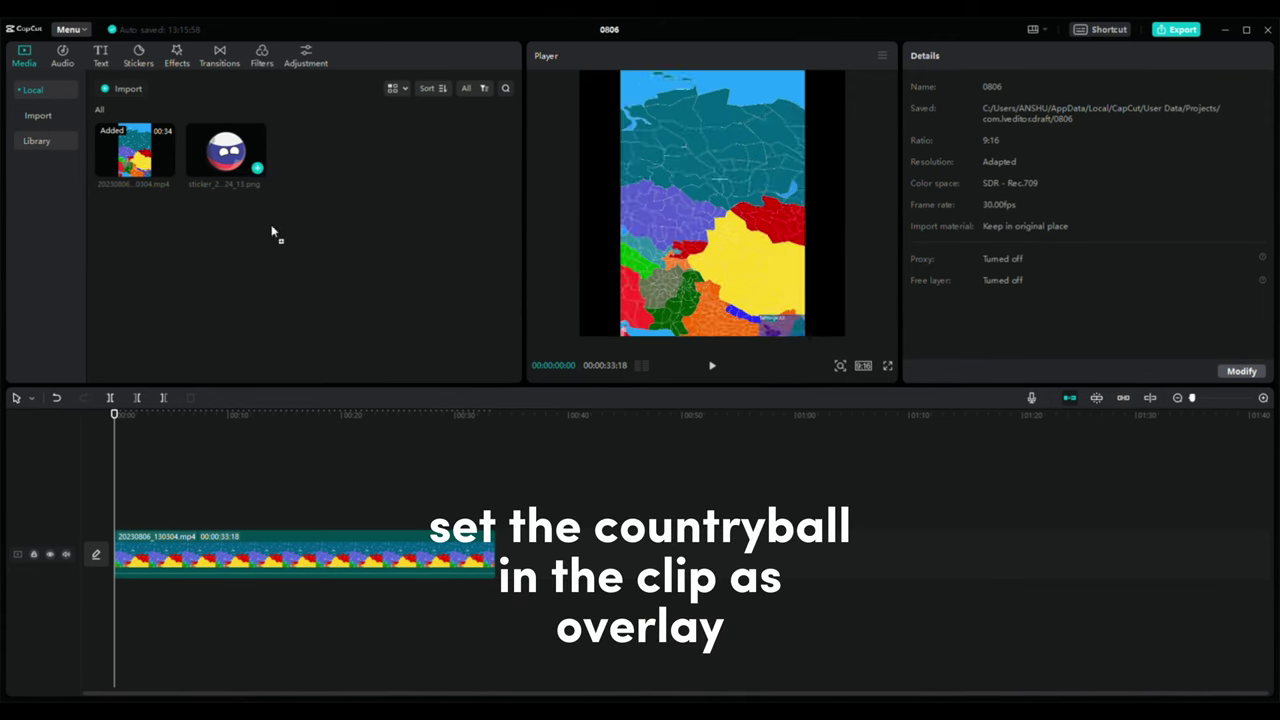
Overlay the countryball sticker on the map clip, scale it to 45% and move it over the northern teal country at Y 677.
{"action": "left_click_drag", "start_coordinate": [226, 152], "coordinate": [148, 481]}
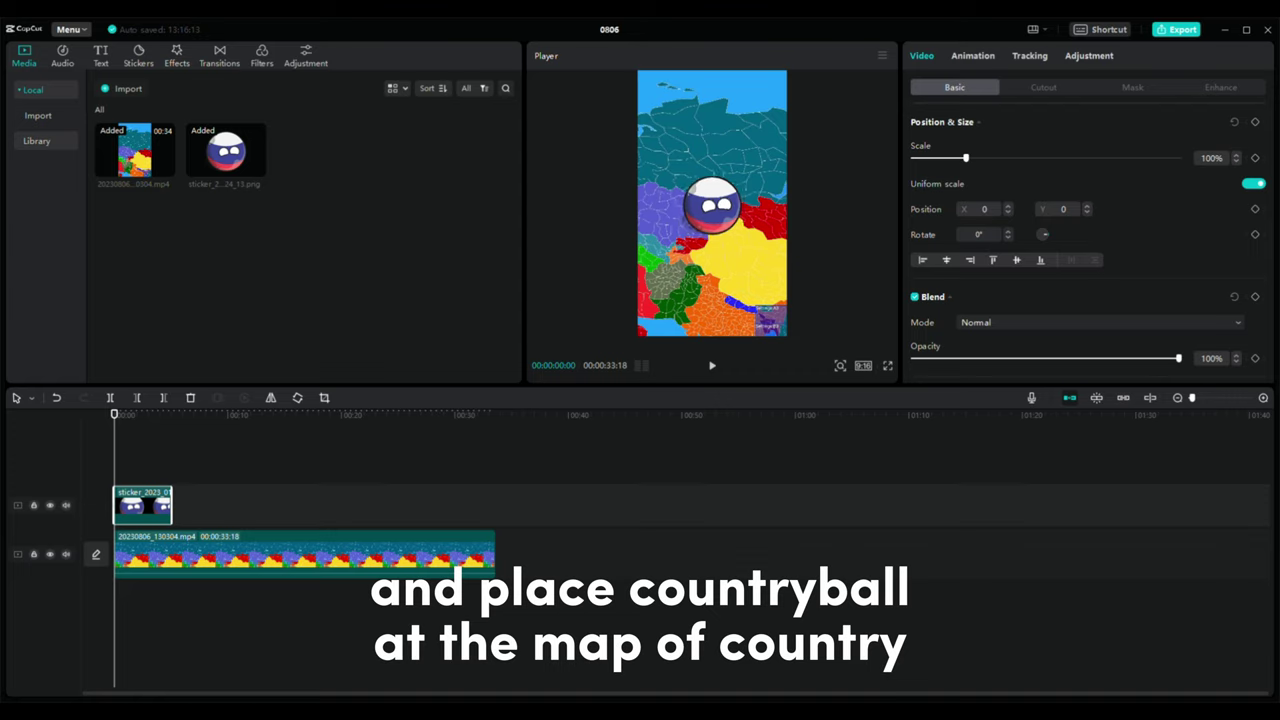
{"action": "left_click_drag", "start_coordinate": [723, 210], "coordinate": [724, 163]}
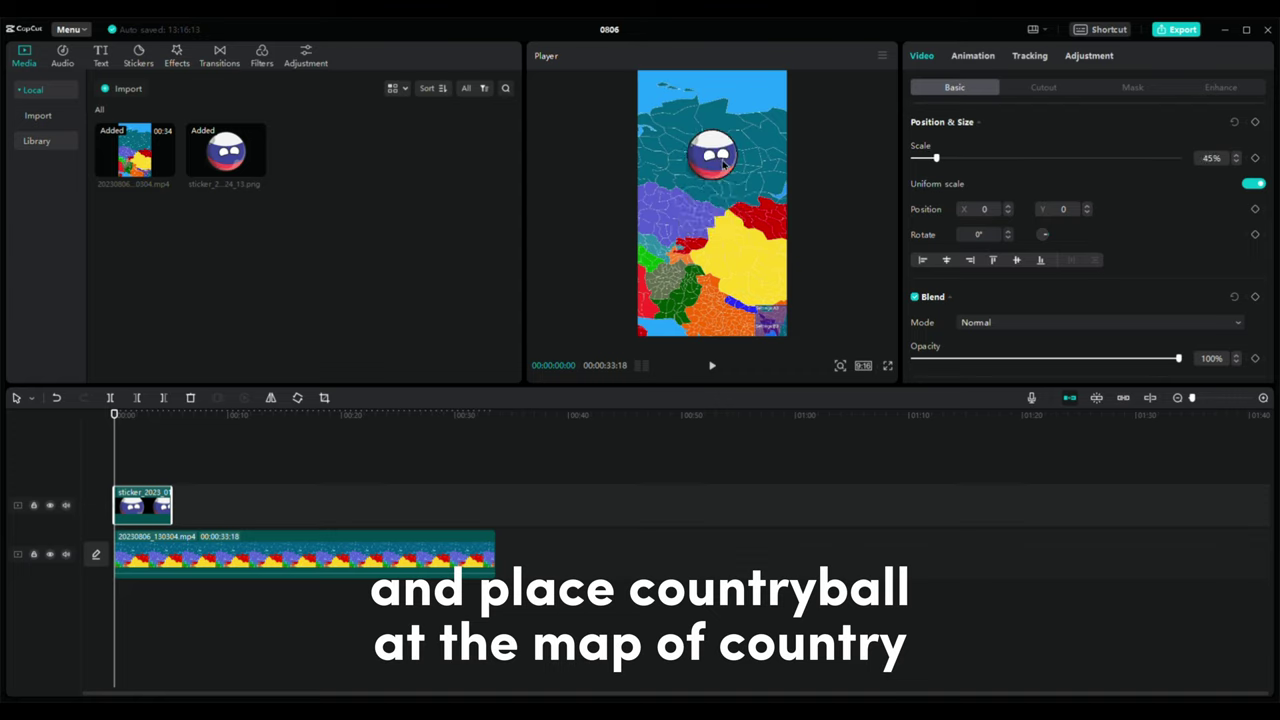
Extend the countryball overlay to about 32 seconds, close to the end of the map clip.
{"action": "key", "text": "space"}
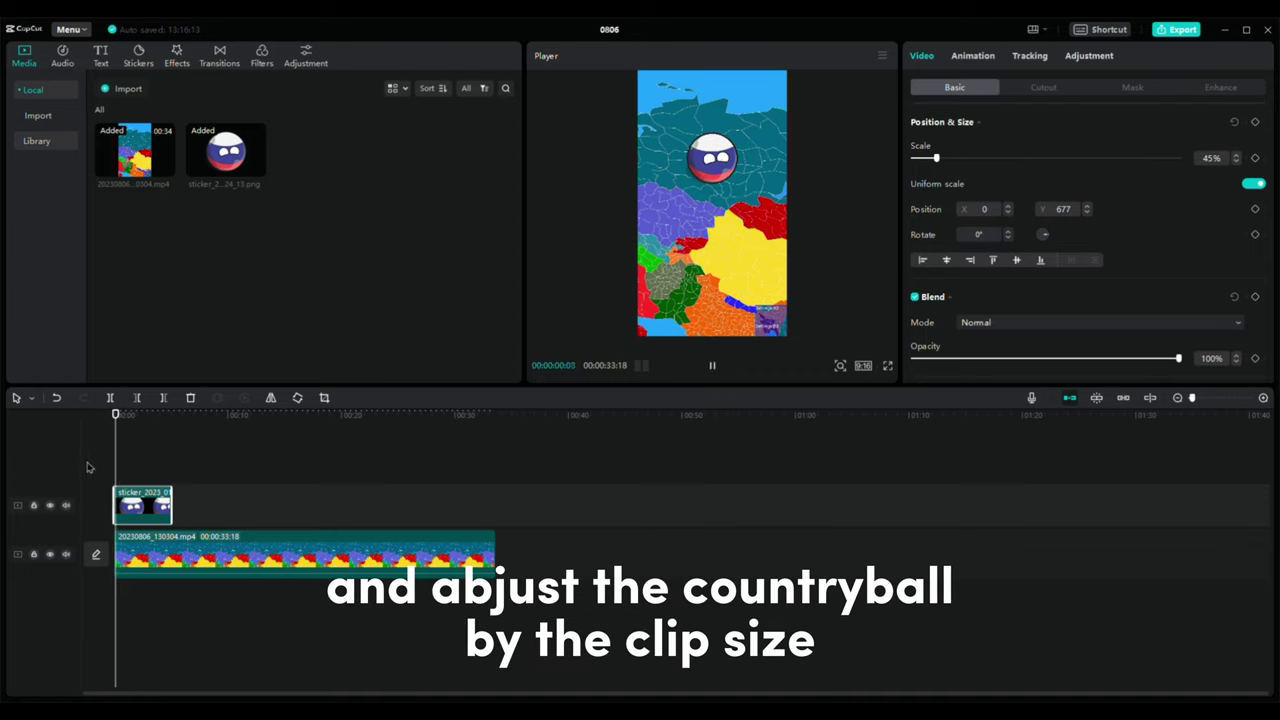
{"action": "left_click_drag", "start_coordinate": [173, 505], "coordinate": [482, 546]}
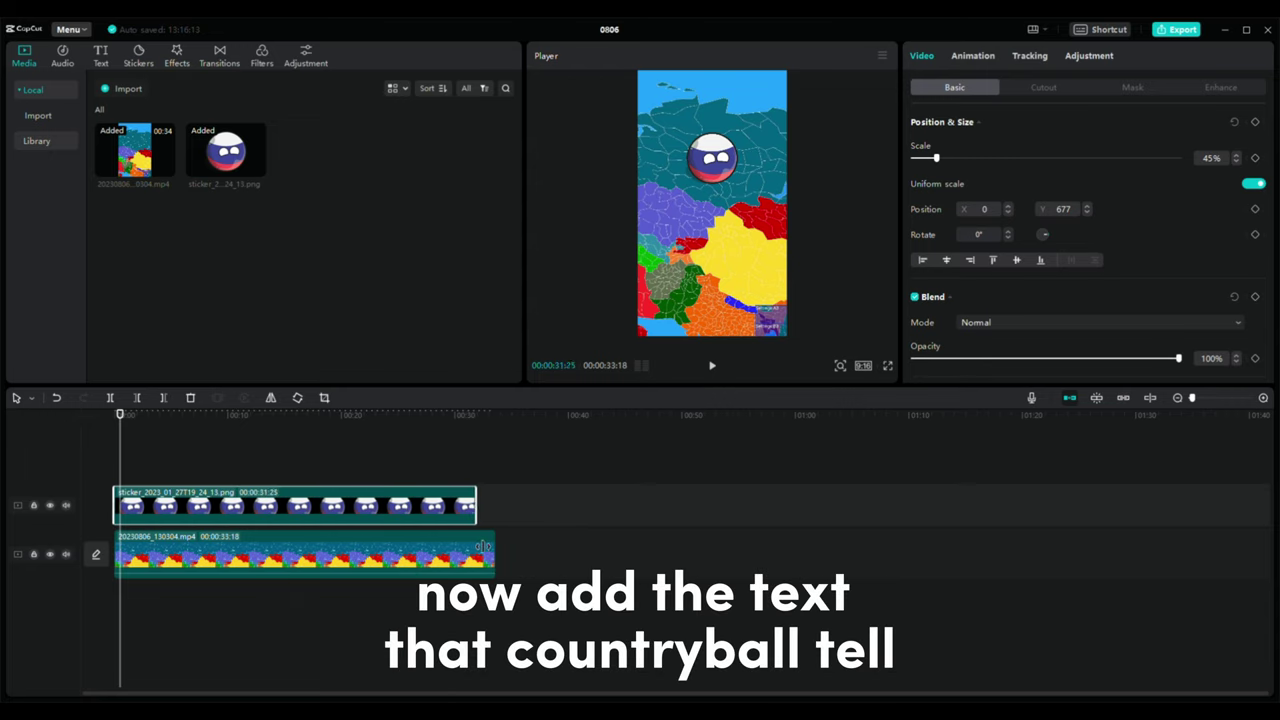
{"action": "left_click", "coordinate": [142, 444]}
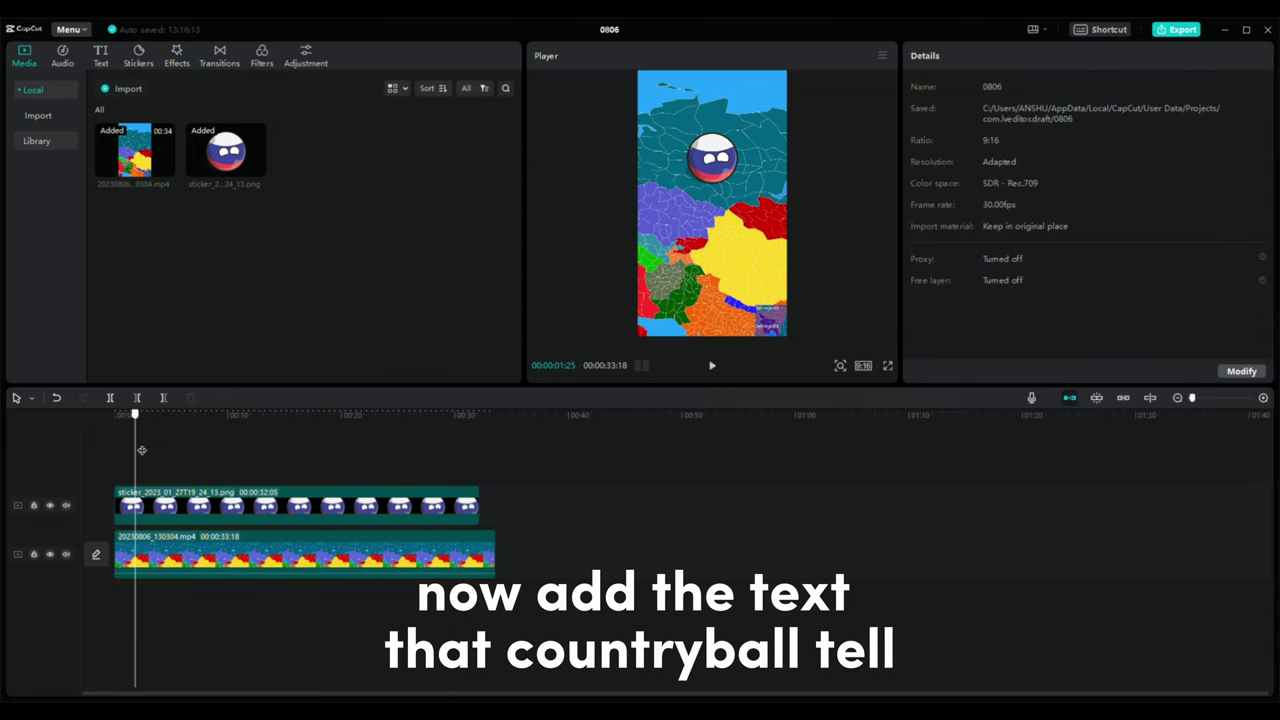
Add a default text at the start of the timeline and replace its content with "good morning".
{"action": "left_click", "coordinate": [101, 57]}
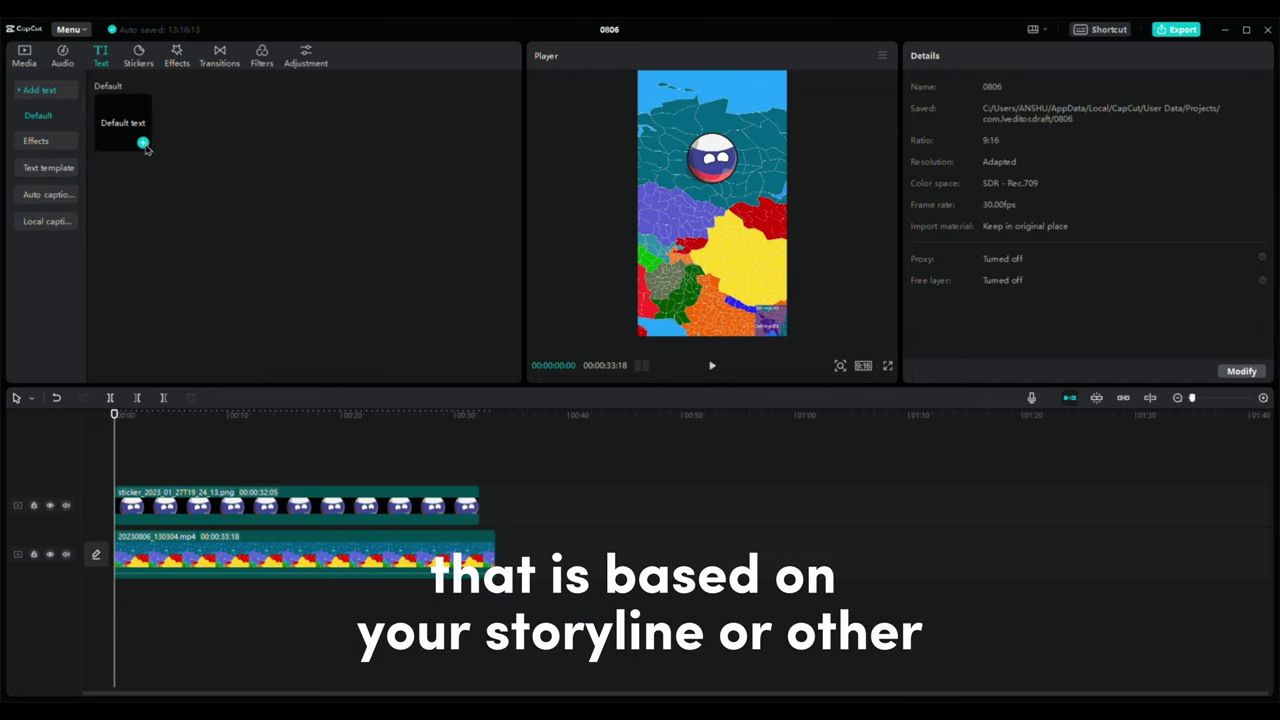
{"action": "left_click", "coordinate": [144, 145]}
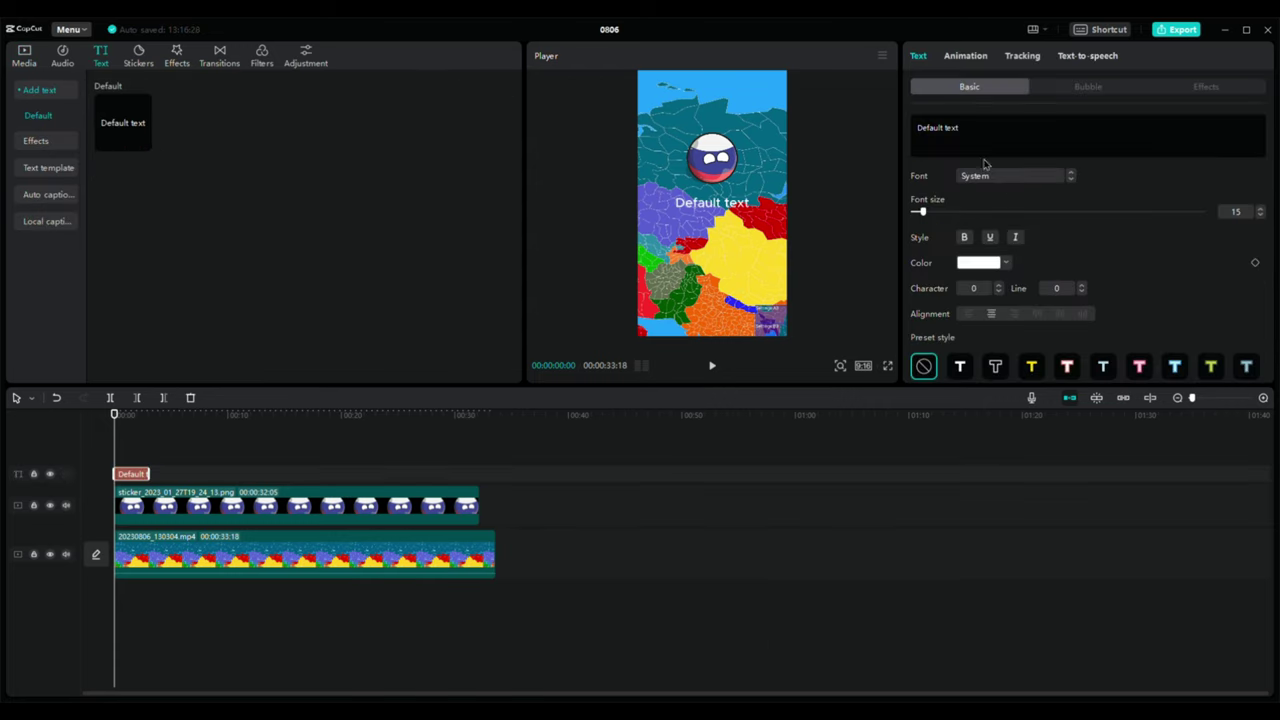
{"action": "left_click", "coordinate": [1005, 137]}
{"action": "key", "text": "ctrl+a"}
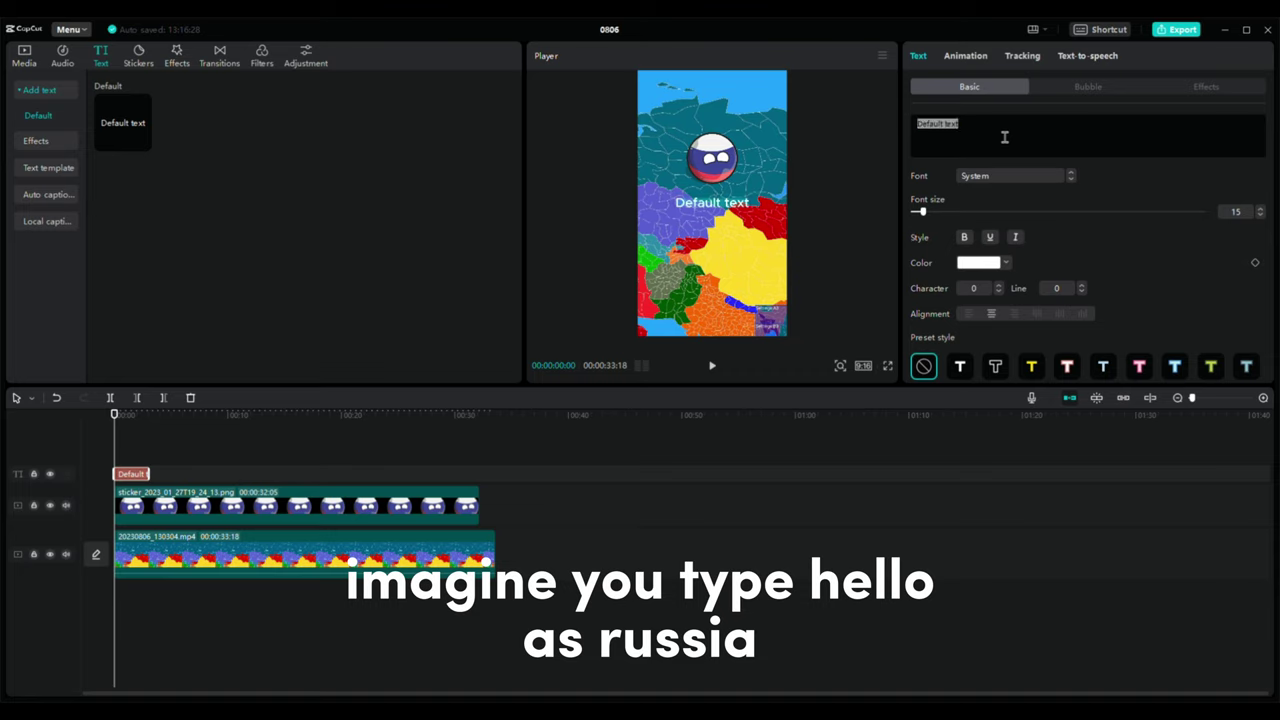
{"action": "key", "text": "BackSpace"}
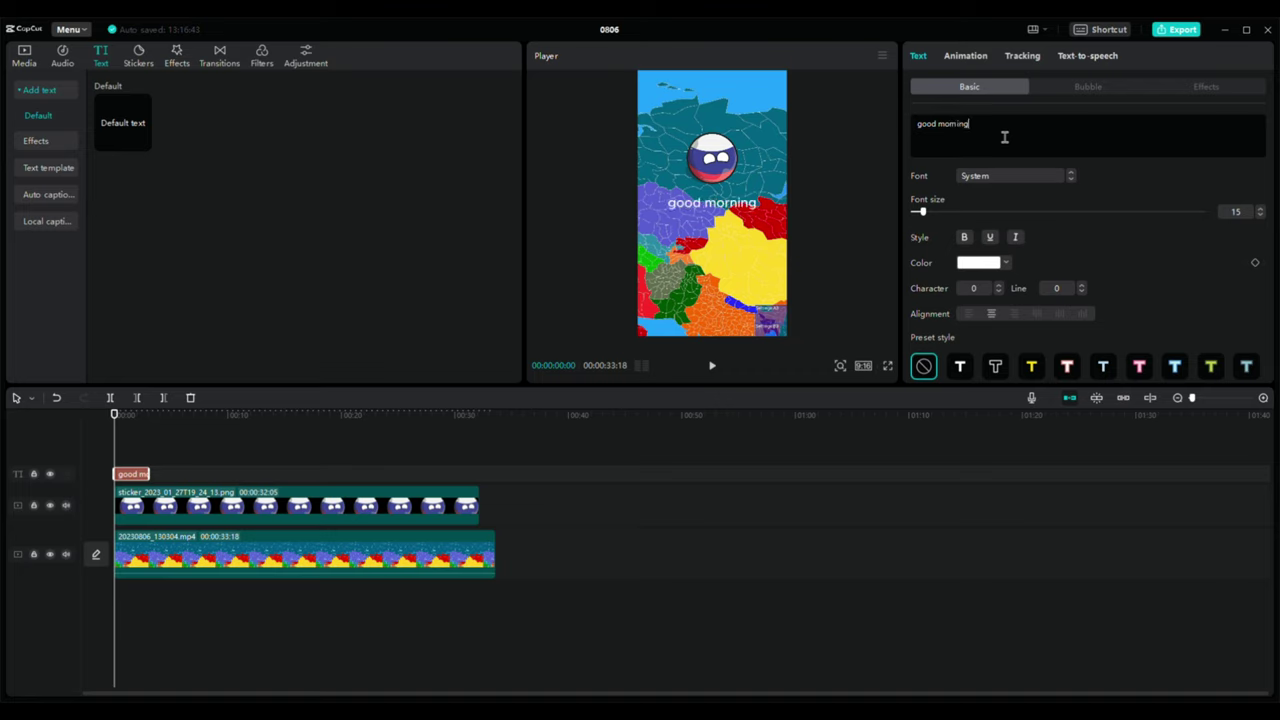
Style the "good morning" caption in Cunia-Bold with the white, black-outlined preset and place it just beneath the countryball.
{"action": "left_click", "coordinate": [1072, 178]}
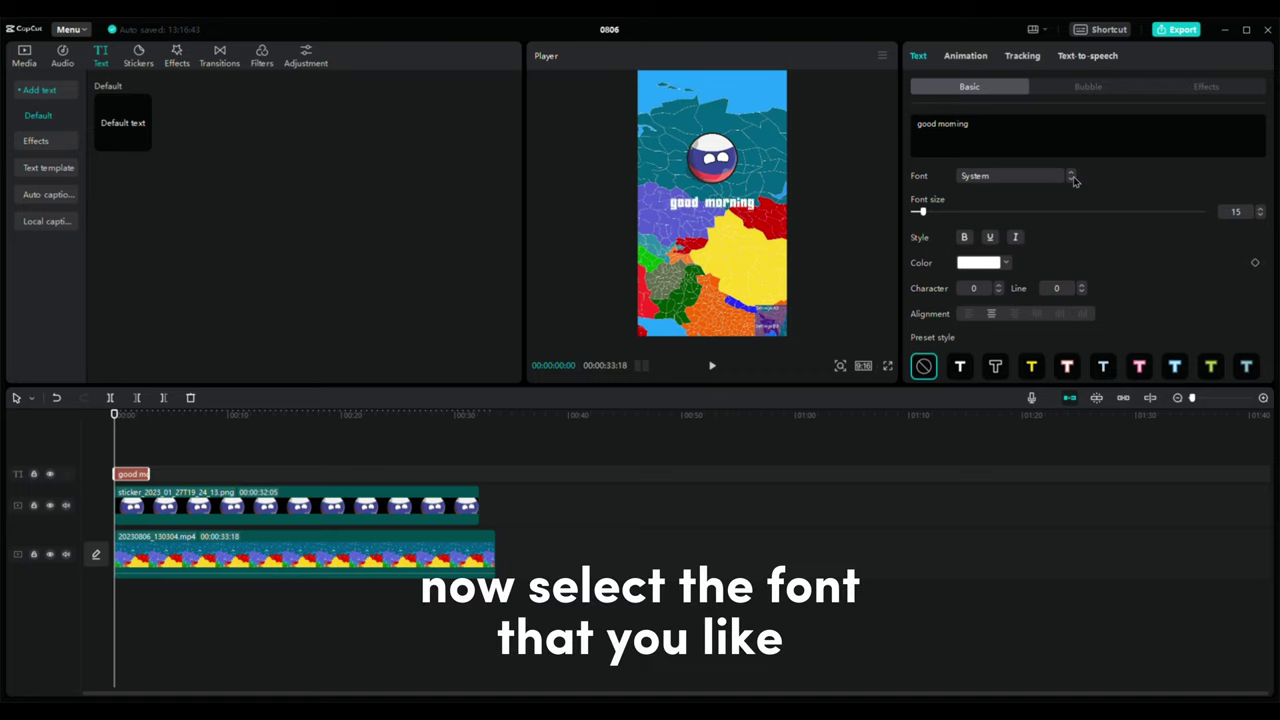
{"action": "left_click", "coordinate": [1072, 178]}
{"action": "left_click", "coordinate": [1072, 178]}
{"action": "scroll", "coordinate": [1073, 180], "scroll_direction": "down", "scroll_amount": 1}
{"action": "scroll", "coordinate": [1074, 181], "scroll_direction": "down", "scroll_amount": 1}
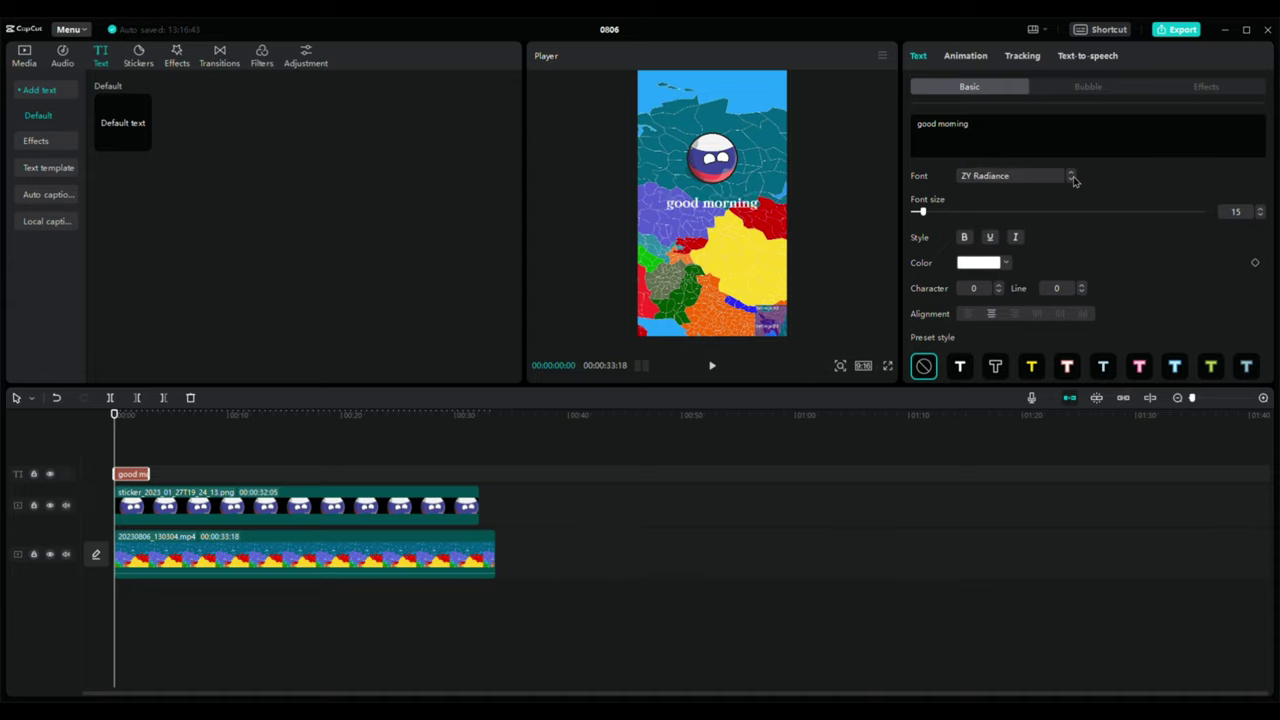
{"action": "left_click", "coordinate": [959, 367]}
{"action": "left_click_drag", "start_coordinate": [729, 205], "coordinate": [732, 186]}
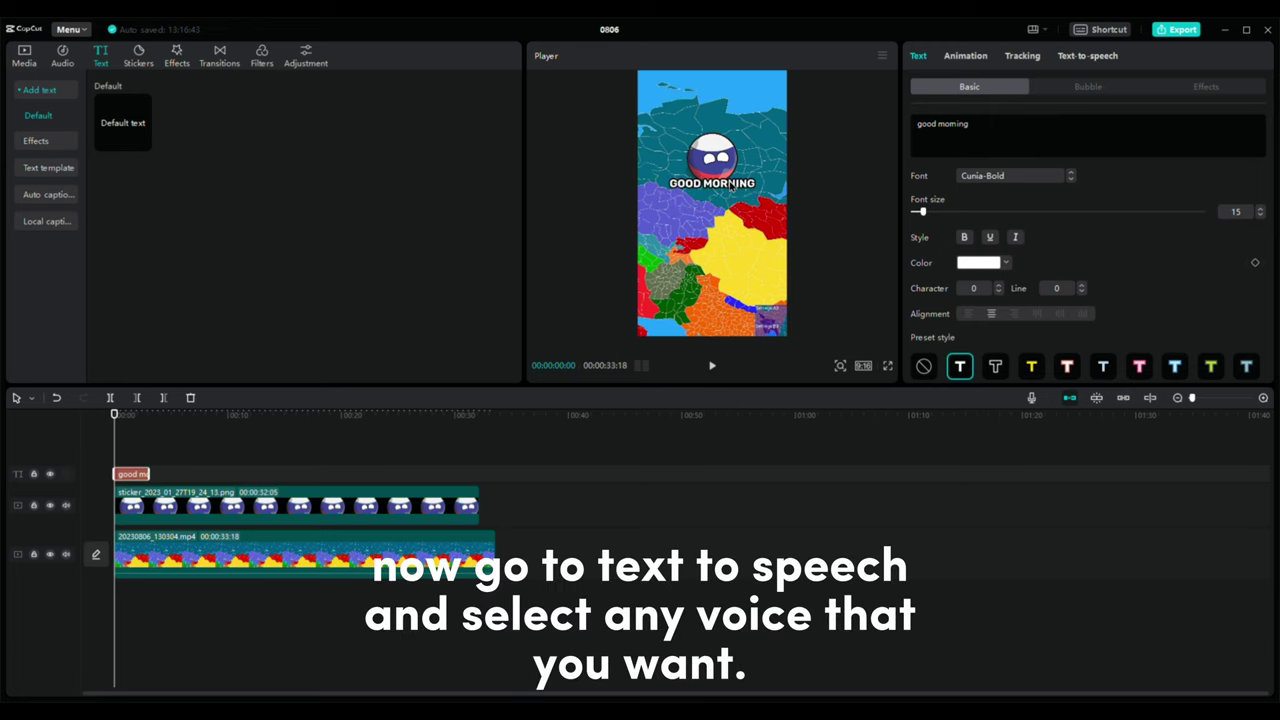
Generate text-to-speech for the "good morning" caption with the Energetic Male voice.
{"action": "left_click", "coordinate": [1084, 57]}
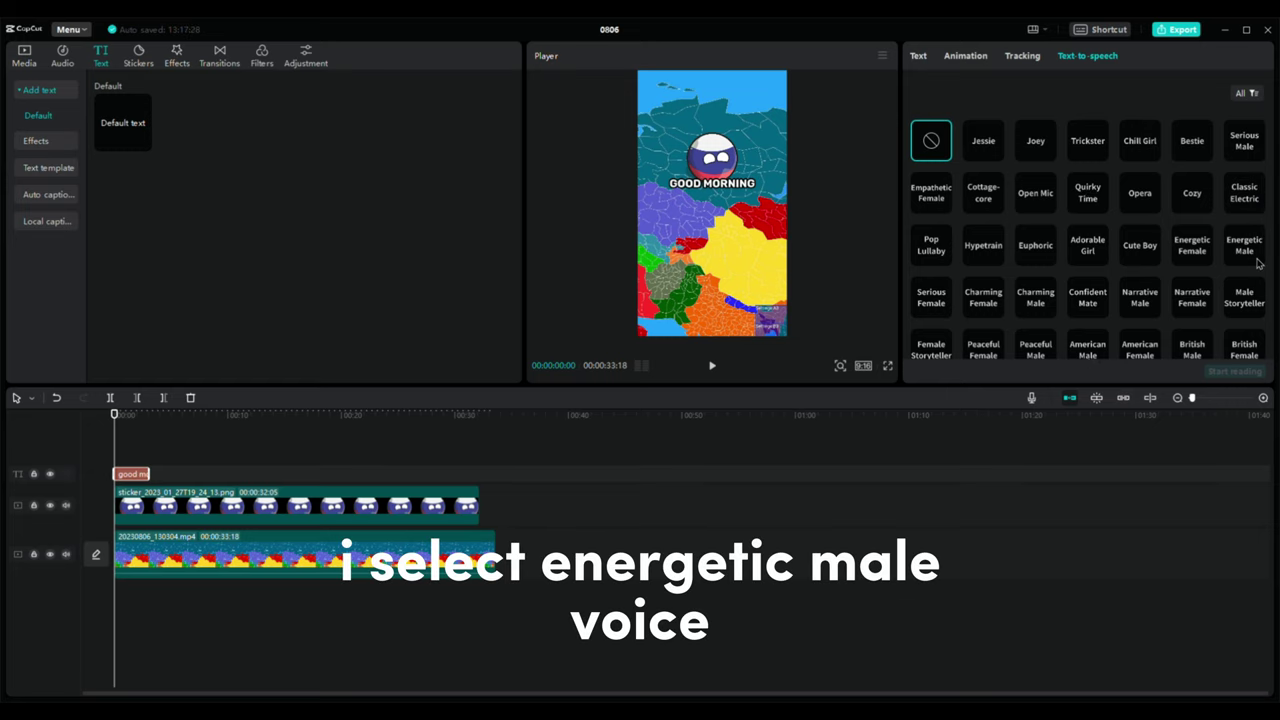
{"action": "left_click", "coordinate": [1248, 252]}
{"action": "left_click", "coordinate": [1240, 375]}
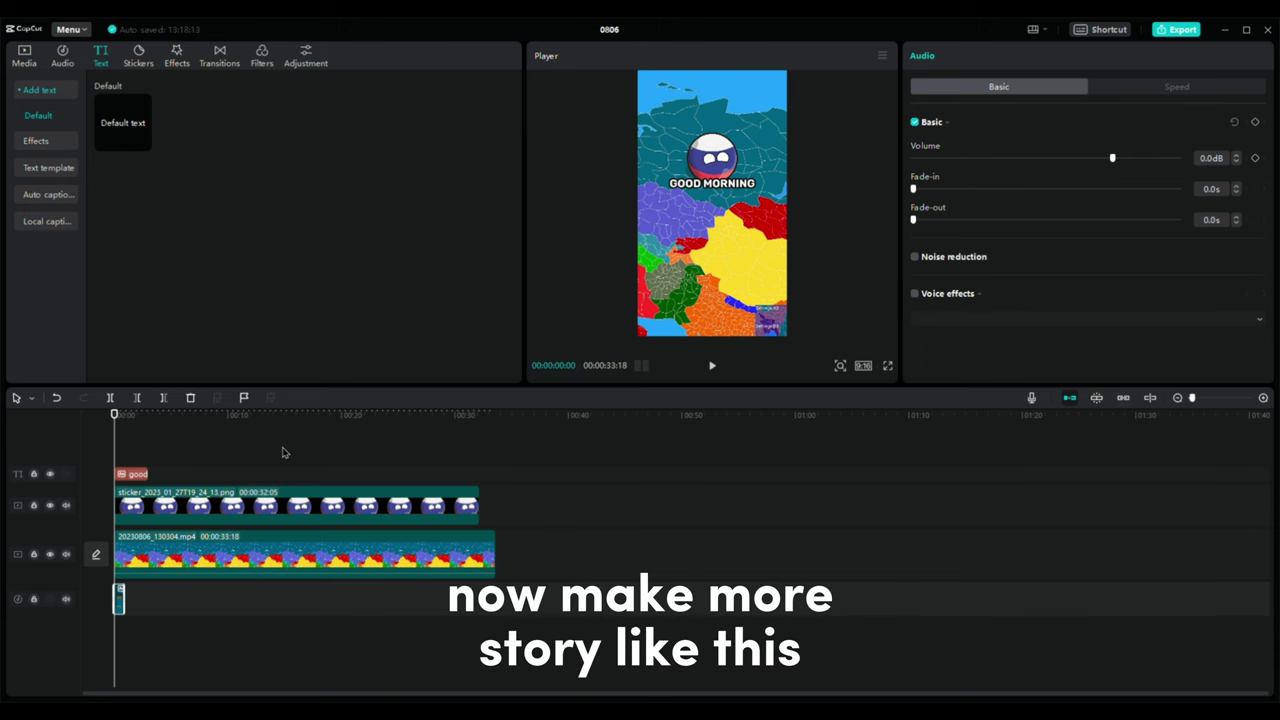
Trim the "good morning" caption to end just past its voice clip.
{"action": "left_click", "coordinate": [145, 475]}
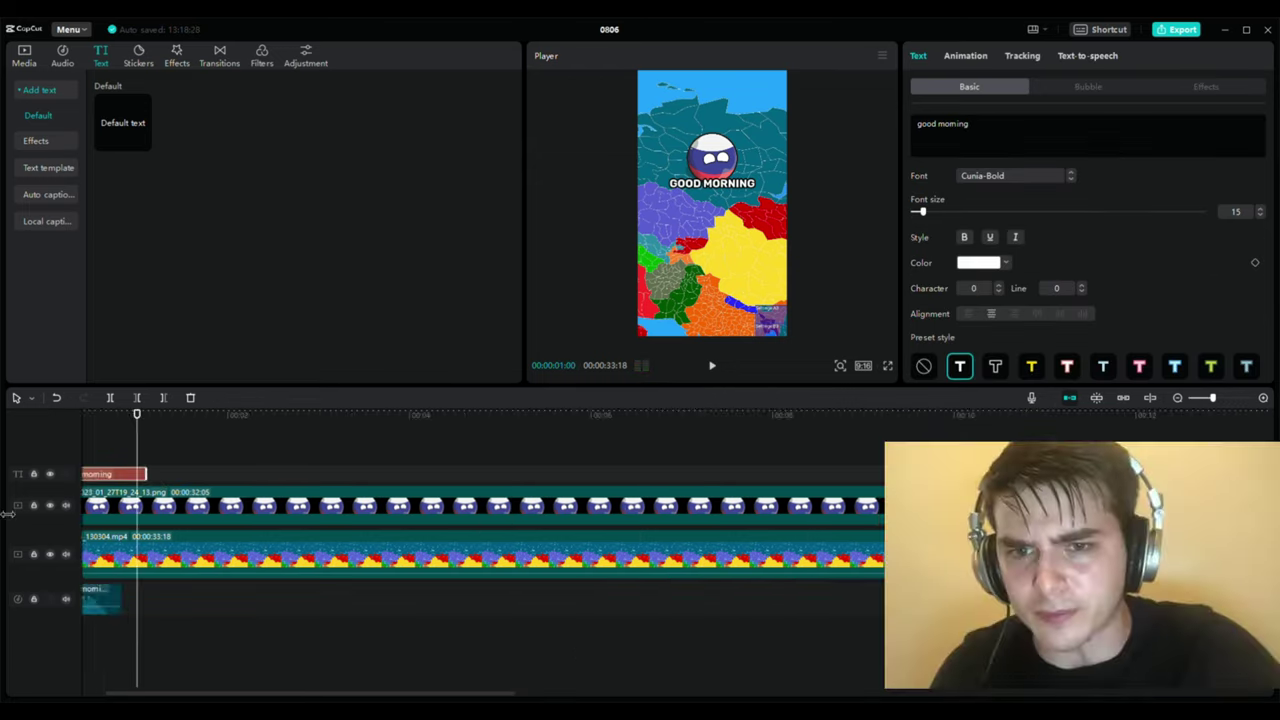
{"action": "left_click_drag", "start_coordinate": [135, 440], "coordinate": [193, 440]}
Add a second caption at 00:00:01:08 reading "lets check what is today" in the ZY Radiance font.
{"action": "left_click", "coordinate": [229, 452]}
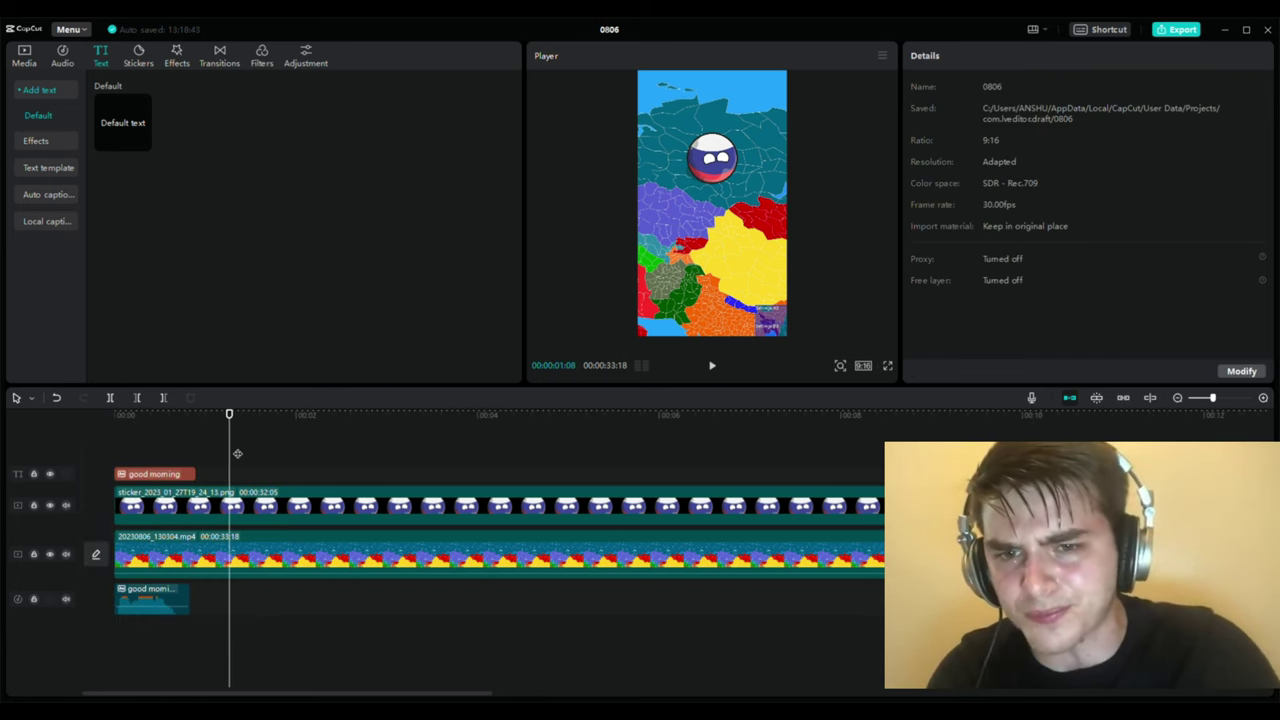
{"action": "left_click", "coordinate": [144, 145]}
{"action": "left_click", "coordinate": [1004, 131]}
{"action": "type", "text": "lets check"}
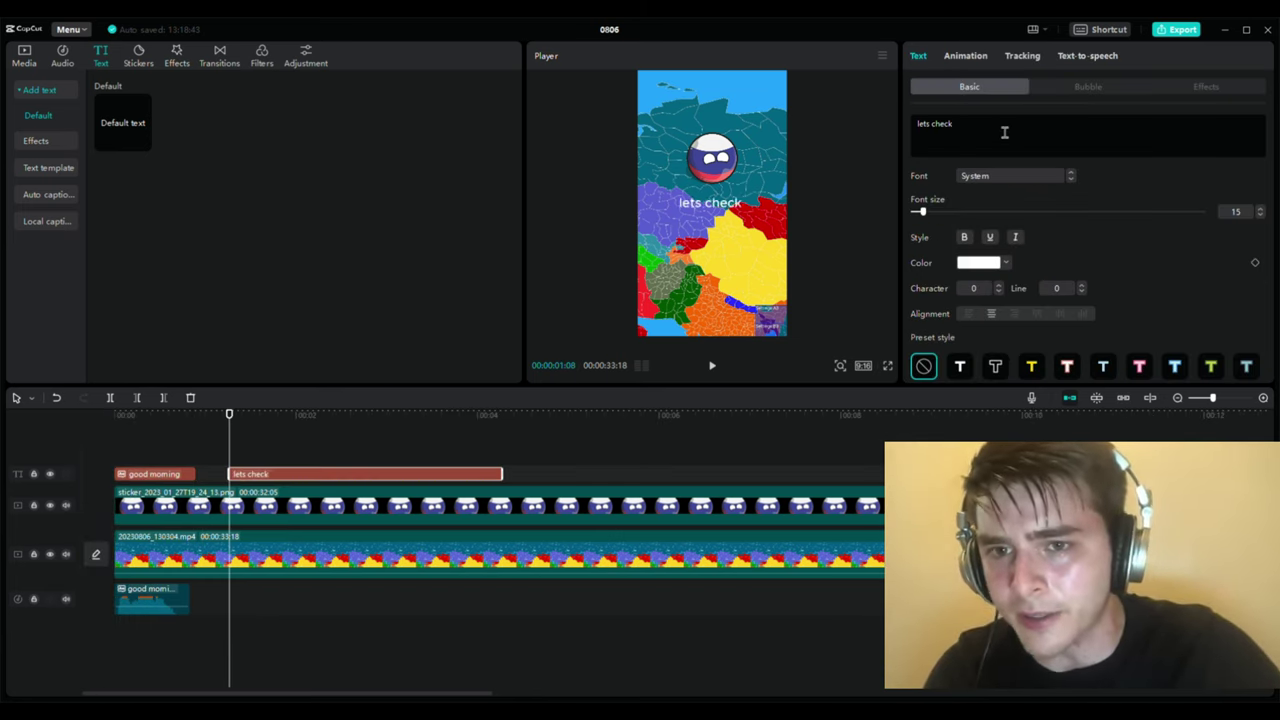
{"action": "type", "text": " what is today"}
{"action": "left_click", "coordinate": [1071, 179]}
{"action": "left_click", "coordinate": [1071, 179]}
{"action": "left_click", "coordinate": [1071, 179]}
Reword the second caption to "lets check whic date" with "is today" on a new line.
{"action": "left_click", "coordinate": [1067, 133]}
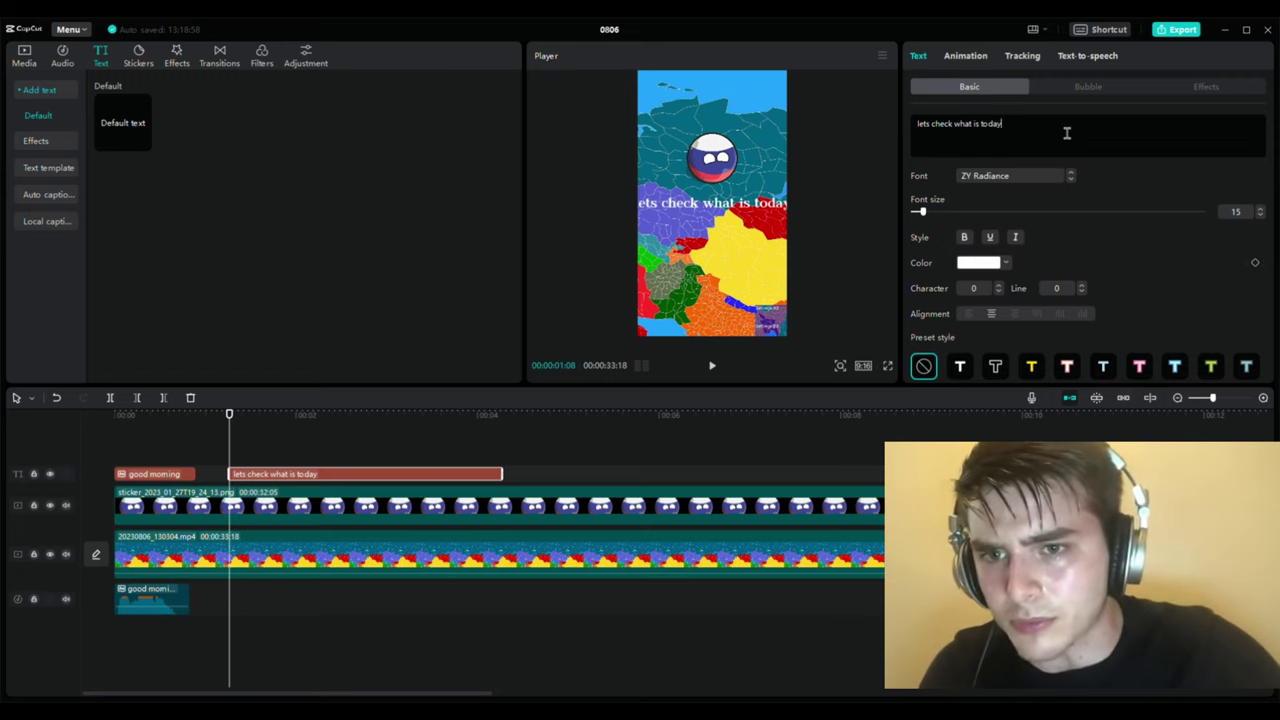
{"action": "key", "text": "BackSpace"}
{"action": "key", "text": "BackSpace"}
{"action": "key", "text": "BackSpace"}
{"action": "key", "text": "BackSpace"}
{"action": "key", "text": "BackSpace"}
{"action": "key", "text": "BackSpace"}
{"action": "key", "text": "BackSpace"}
{"action": "key", "text": "BackSpace"}
{"action": "key", "text": "BackSpace"}
{"action": "key", "text": "BackSpace"}
{"action": "key", "text": "BackSpace"}
{"action": "type", "text": "ic date"}
{"action": "key", "text": "Return"}
{"action": "type", "text": "is"}
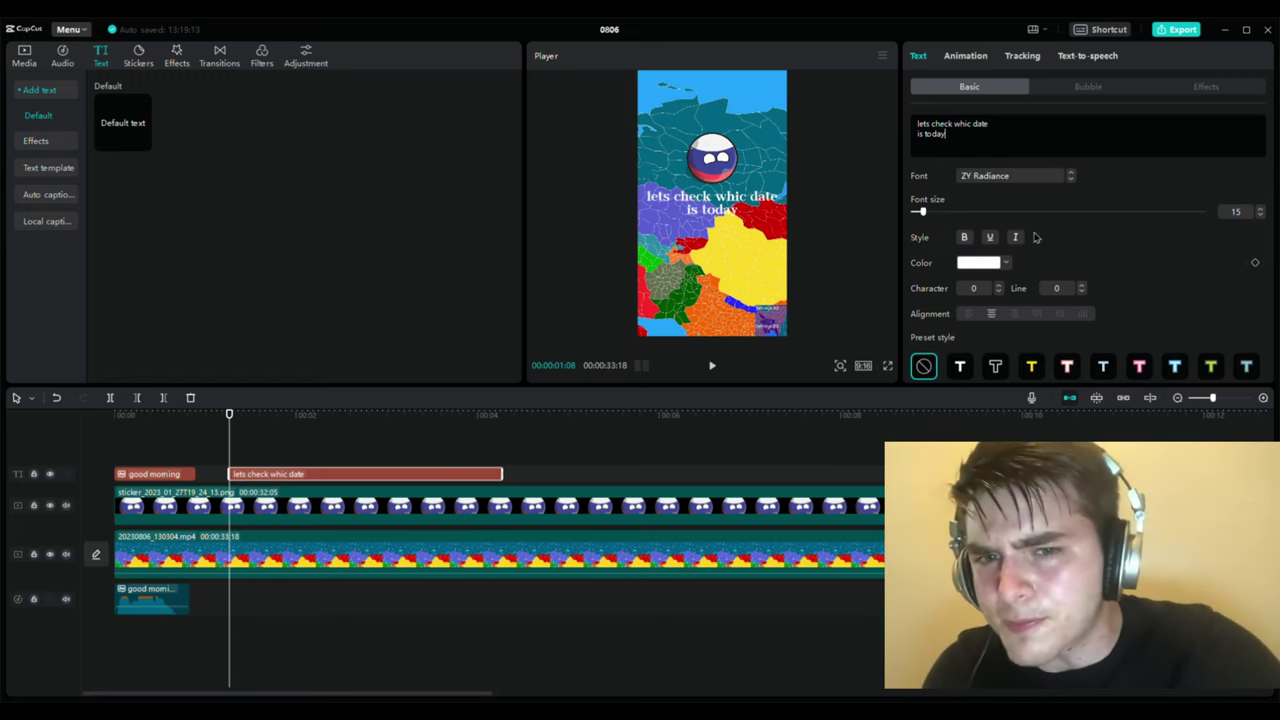
Style the second caption in Cunia-Bold with the white, black-outlined preset and correct "whic" to "which".
{"action": "scroll", "coordinate": [1071, 177], "scroll_direction": "down", "scroll_amount": 2}
{"action": "left_click", "coordinate": [960, 366]}
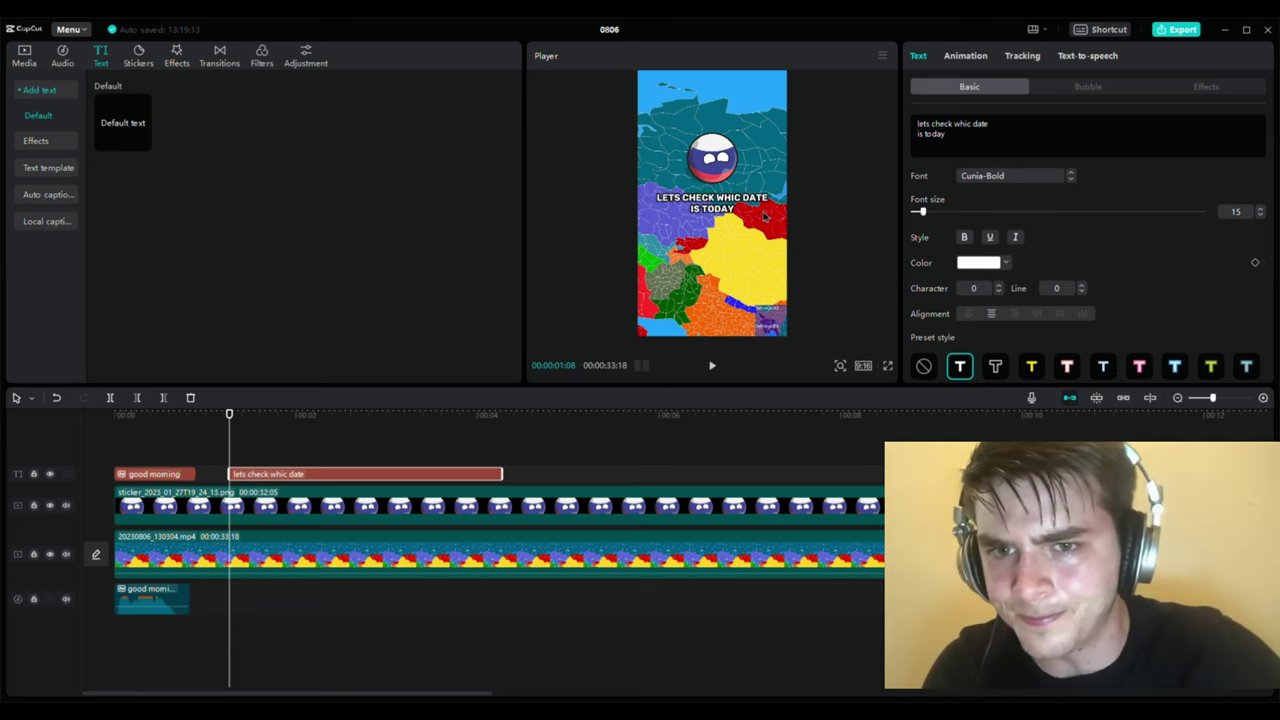
{"action": "left_click", "coordinate": [981, 124]}
{"action": "type", "text": "h"}
Generate text-to-speech for the "lets check which date is today" caption with the Energetic Male voice.
{"action": "left_click", "coordinate": [1087, 55]}
{"action": "left_click", "coordinate": [1244, 245]}
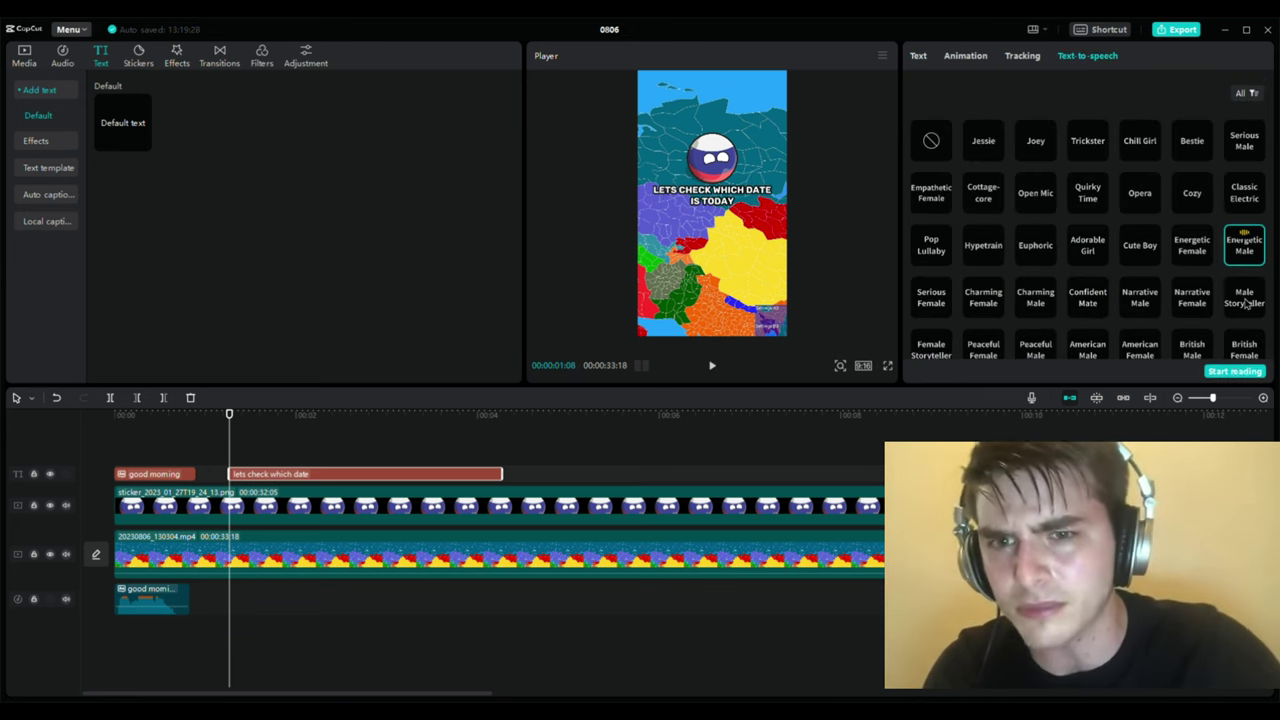
{"action": "left_click", "coordinate": [1240, 372]}
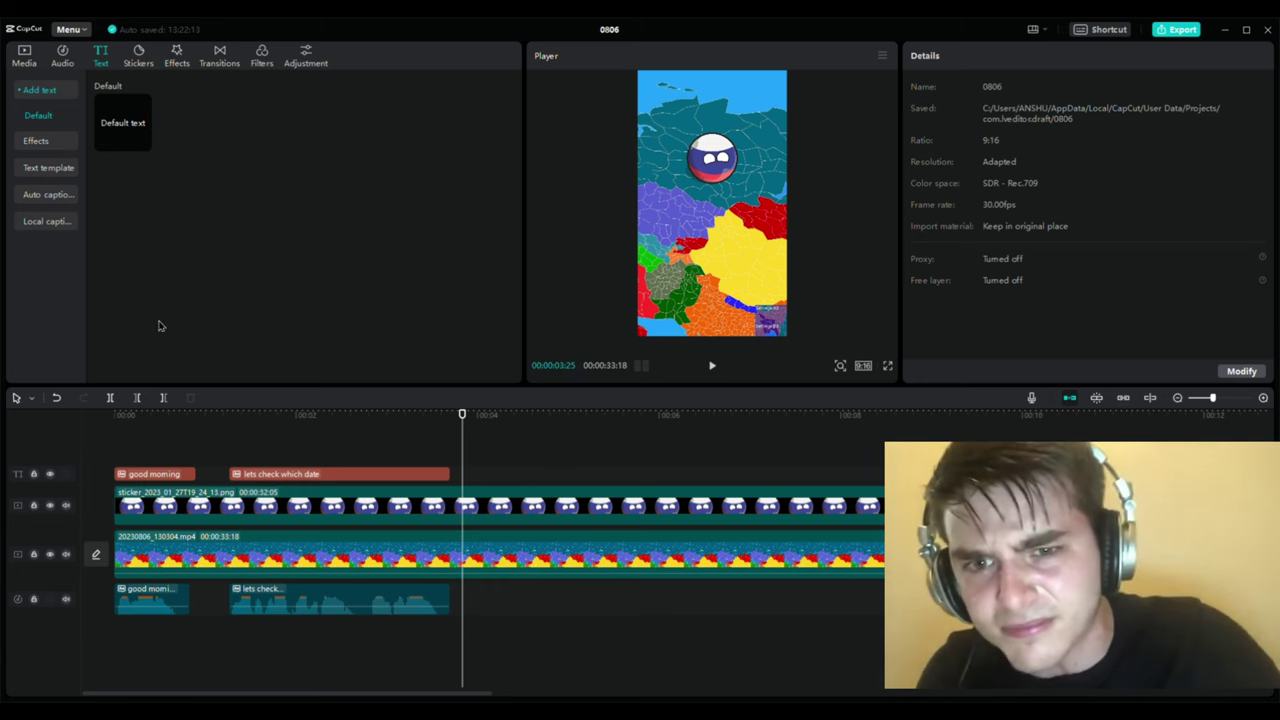
Split the countryball overlay at 00:00:03:25 and replace the part after the cut with sticker_2023_08_06T13_21_25.png.
{"action": "left_click", "coordinate": [520, 500]}
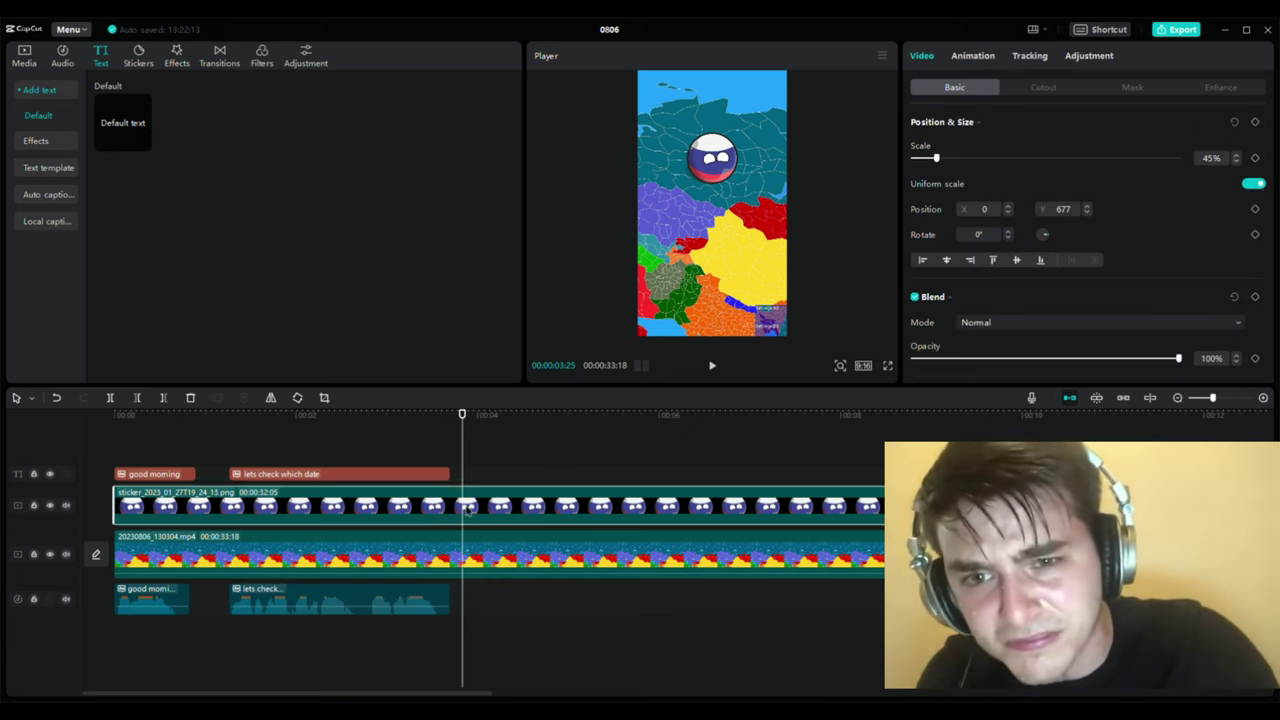
{"action": "key", "text": "ctrl+b"}
{"action": "left_click", "coordinate": [24, 55]}
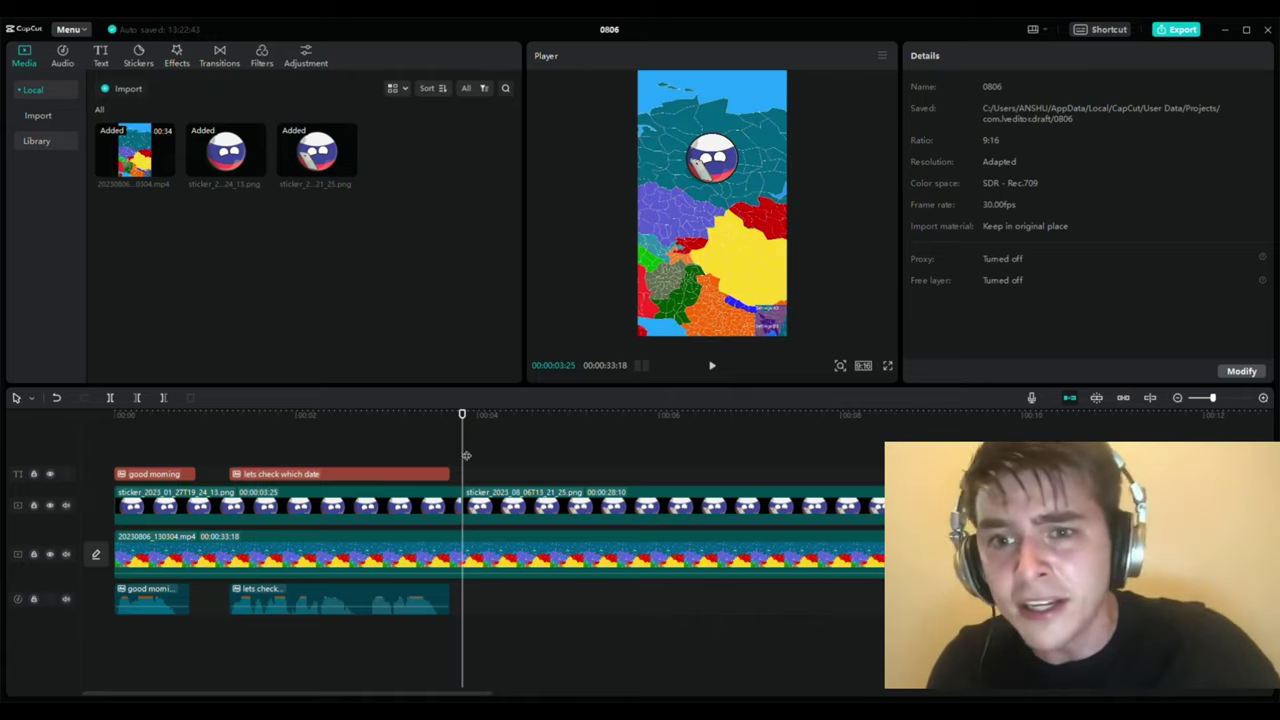
Search the sound effects for "swish" and add the Swish effect to the timeline at 00:00:04:16.
{"action": "left_click", "coordinate": [490, 414]}
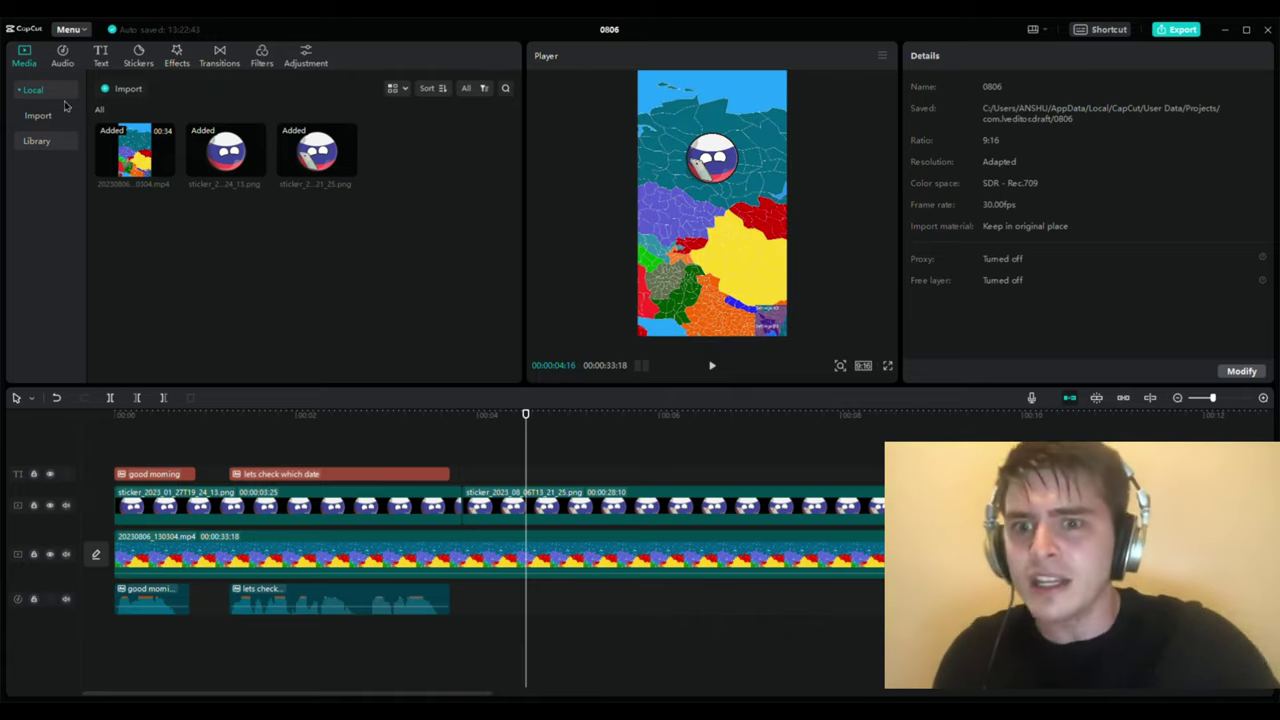
{"action": "left_click", "coordinate": [62, 56]}
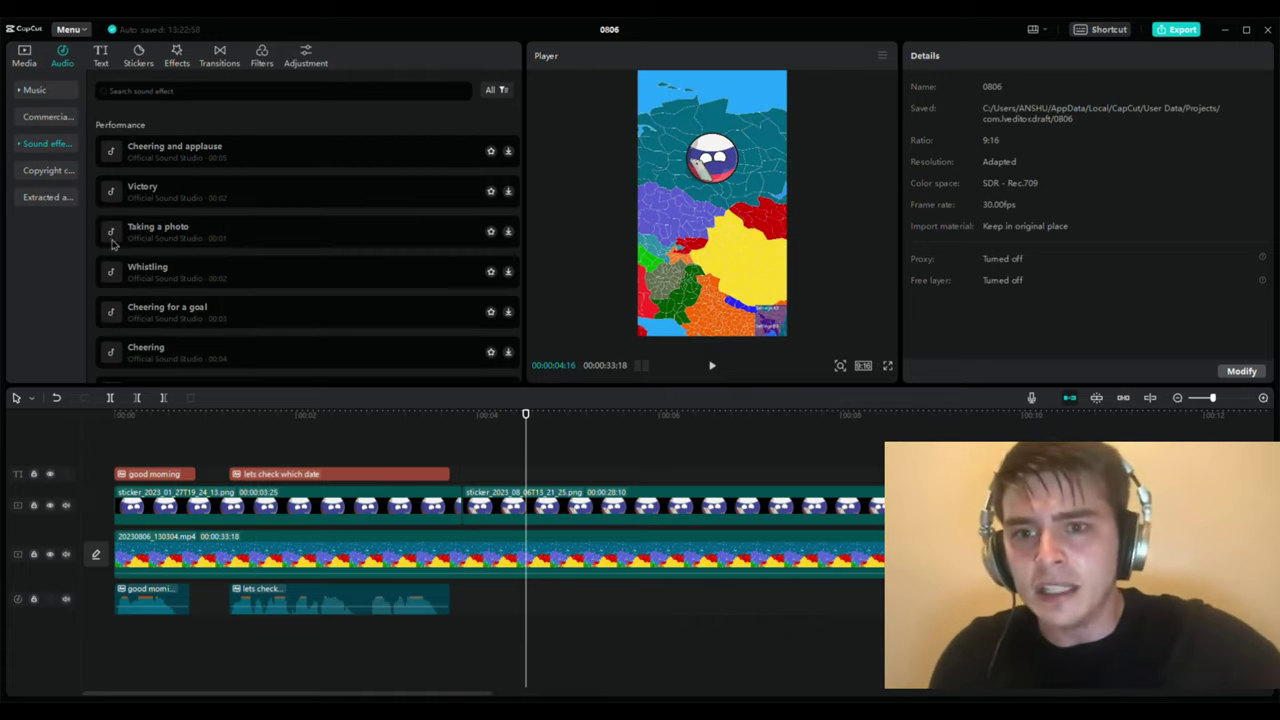
{"action": "left_click", "coordinate": [237, 104]}
{"action": "type", "text": "sw"}
{"action": "type", "text": "ish"}
{"action": "key", "text": "Return"}
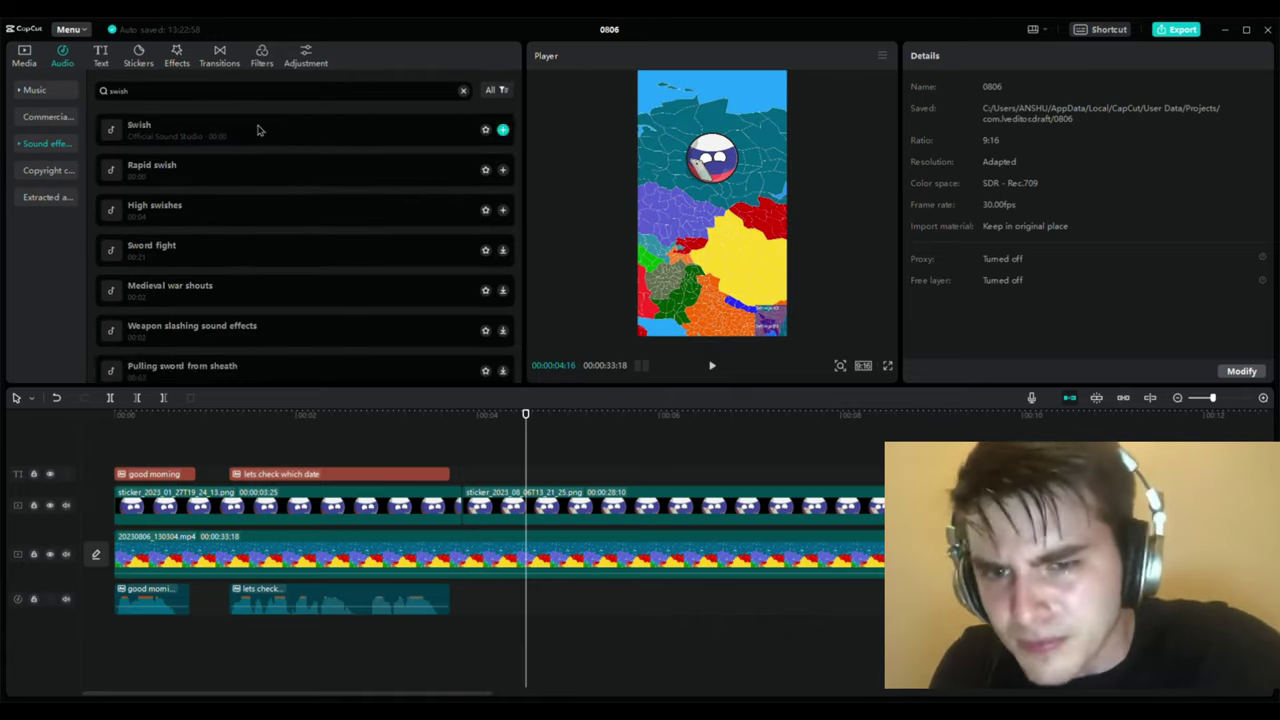
{"action": "left_click", "coordinate": [260, 129]}
{"action": "left_click", "coordinate": [503, 130]}
Align the Swish sound effect with the cut to the second countryball sticker and play the sequence from the beginning.
{"action": "left_click_drag", "start_coordinate": [546, 600], "coordinate": [490, 600]}
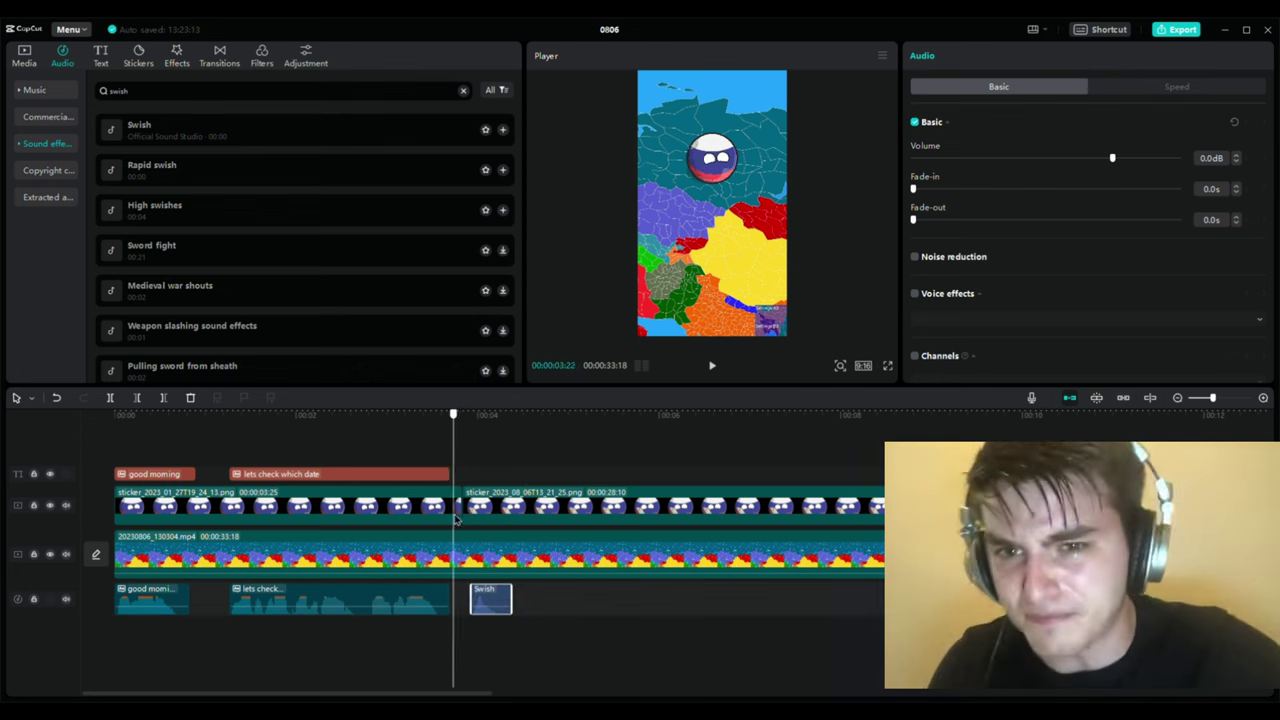
{"action": "left_click_drag", "start_coordinate": [455, 520], "coordinate": [466, 520]}
{"action": "left_click_drag", "start_coordinate": [490, 598], "coordinate": [481, 598]}
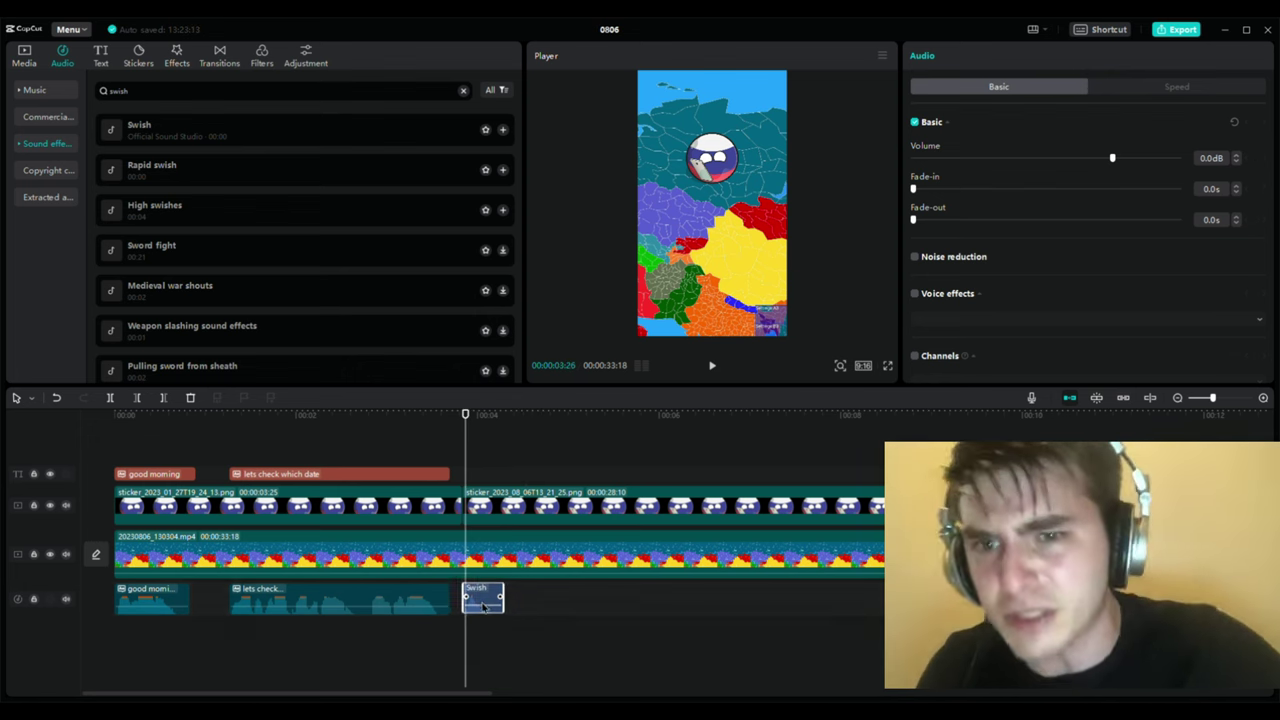
{"action": "left_click_drag", "start_coordinate": [466, 502], "coordinate": [71, 502]}
{"action": "key", "text": "space"}
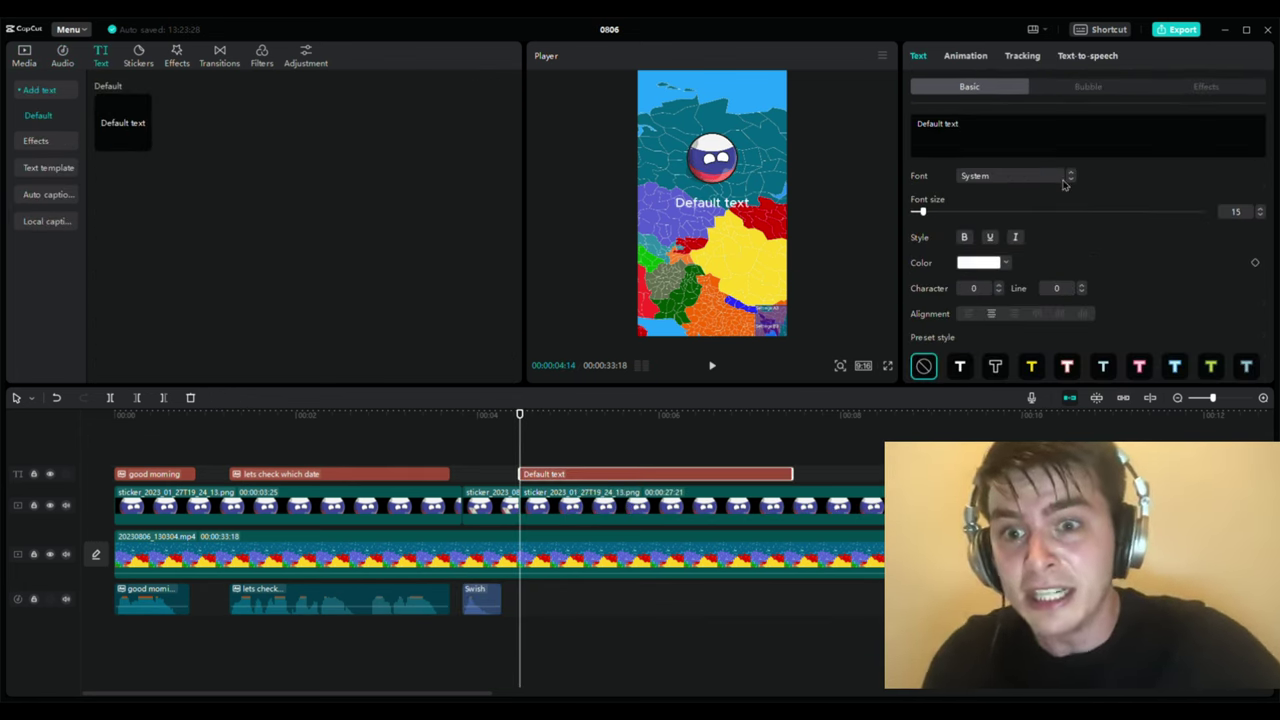
Set the caption at 00:00:04:14 to read "ohh wow!" with "today is 25 december" on a second line.
{"action": "type", "text": "ohh wow!"}
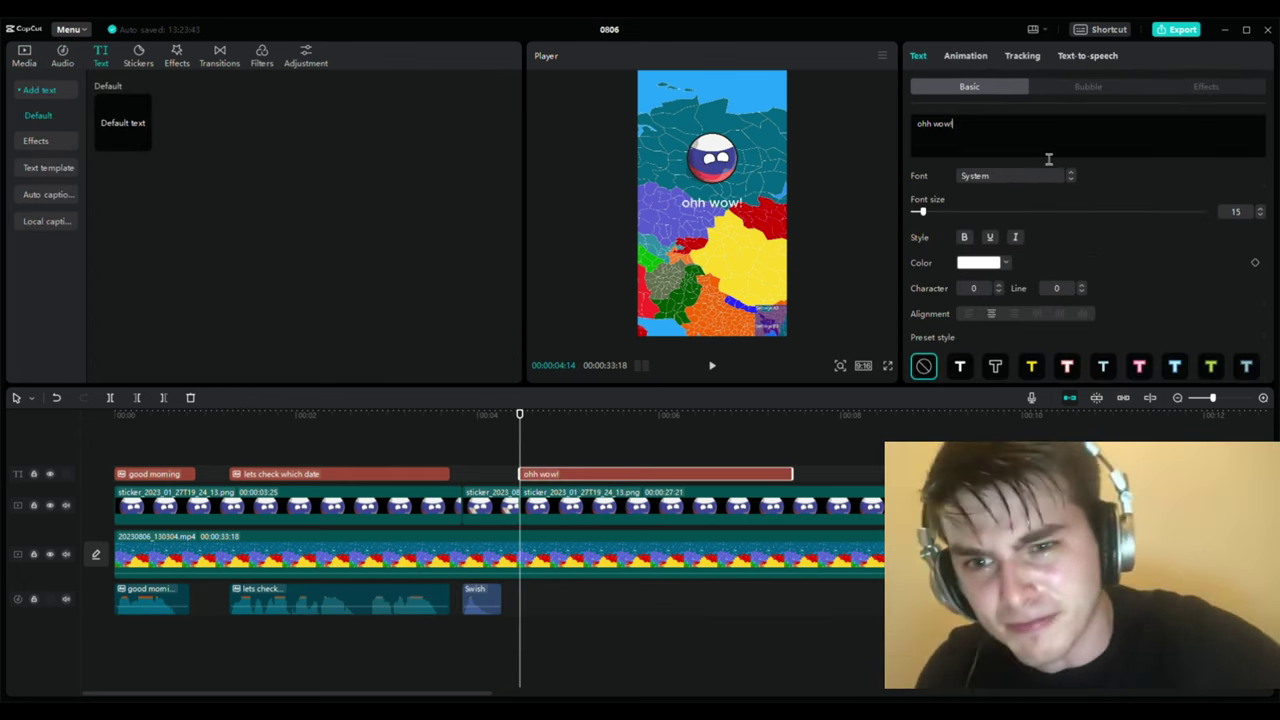
{"action": "key", "text": "Return"}
{"action": "type", "text": "today is 25 december"}
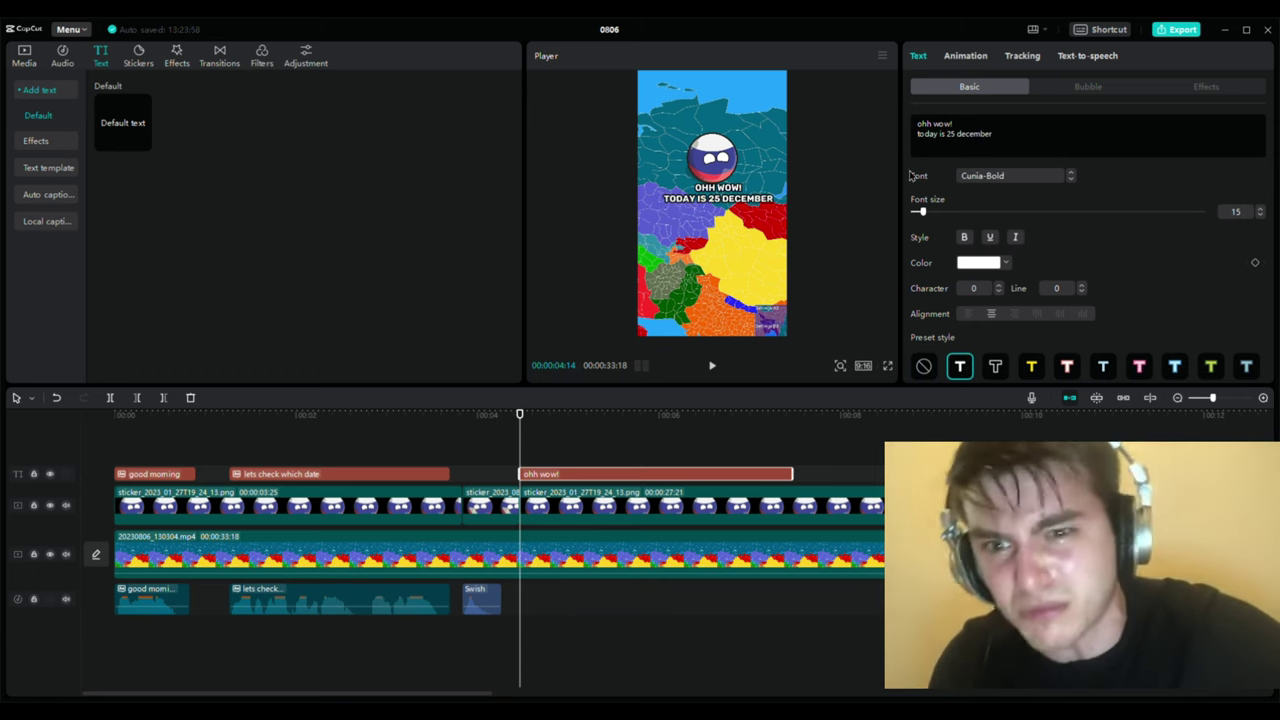
Generate speech for the "ohh wow!" caption with the Narrative Male voice.
{"action": "left_click", "coordinate": [1087, 55]}
{"action": "left_click", "coordinate": [1140, 297]}
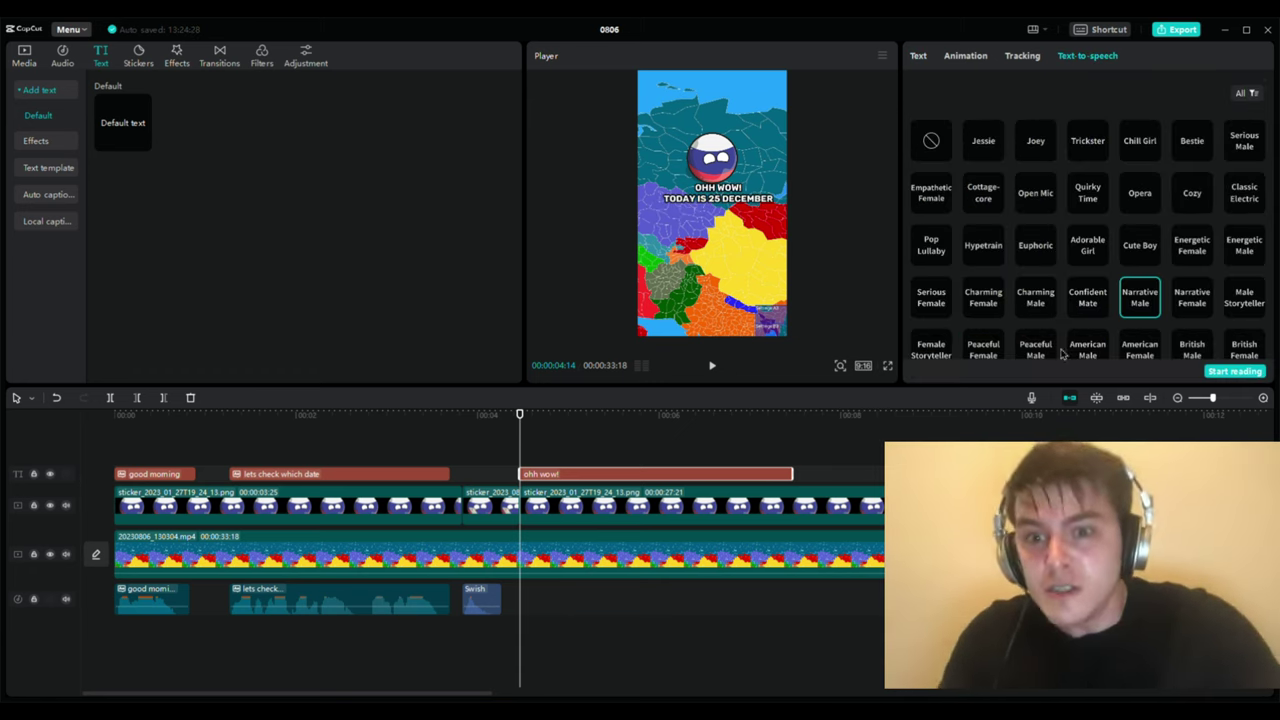
{"action": "left_click", "coordinate": [1237, 372]}
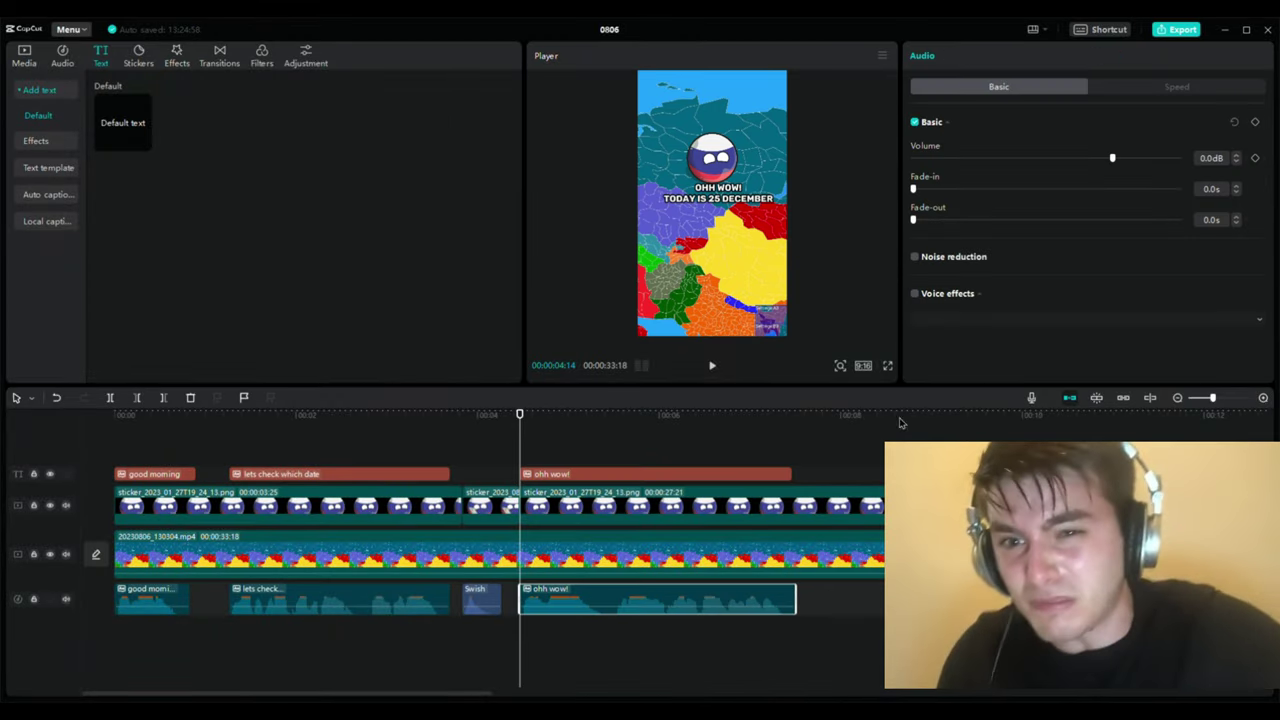
Add a caption at 00:00:07:28 reading "it means today is my" over "birthday", in Cunia-Bold with the white, black-outlined preset.
{"action": "left_click", "coordinate": [835, 414]}
{"action": "type", "text": "it means"}
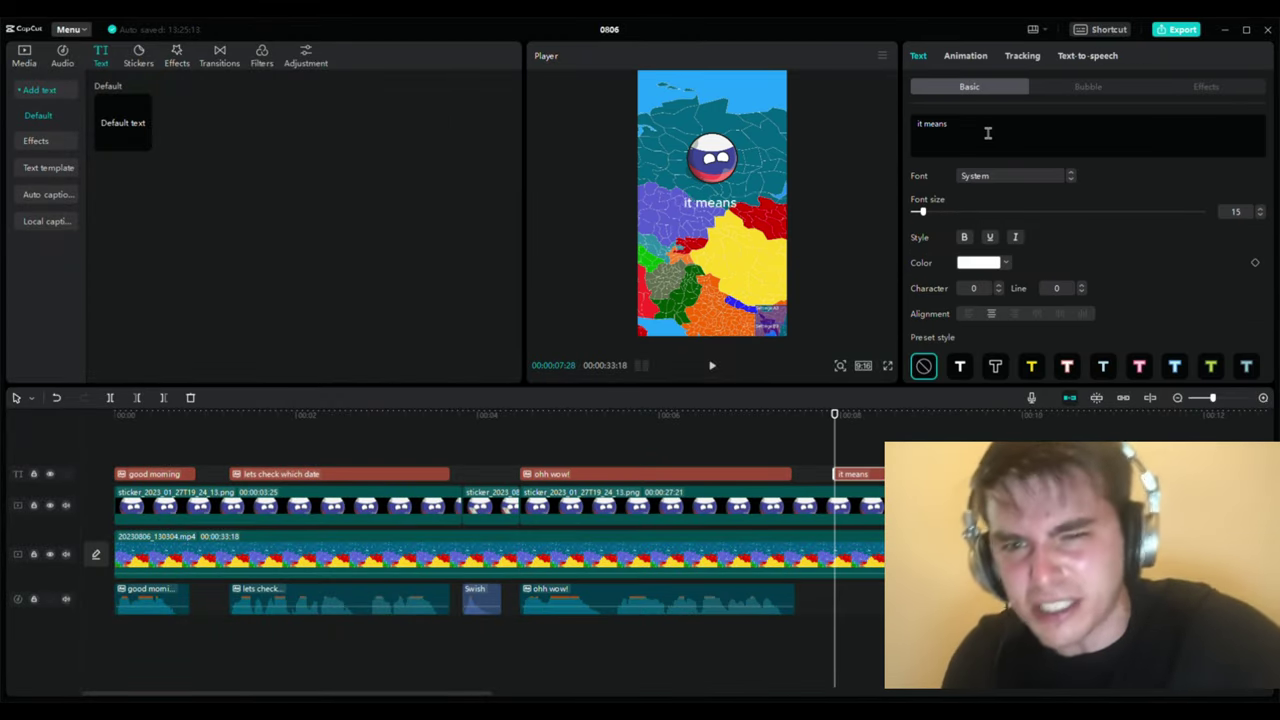
{"action": "type", "text": " today is my"}
{"action": "key", "text": "Return"}
{"action": "type", "text": "birthdaty"}
{"action": "left_click", "coordinate": [1071, 180]}
{"action": "left_click", "coordinate": [1071, 180]}
{"action": "left_click", "coordinate": [960, 366]}
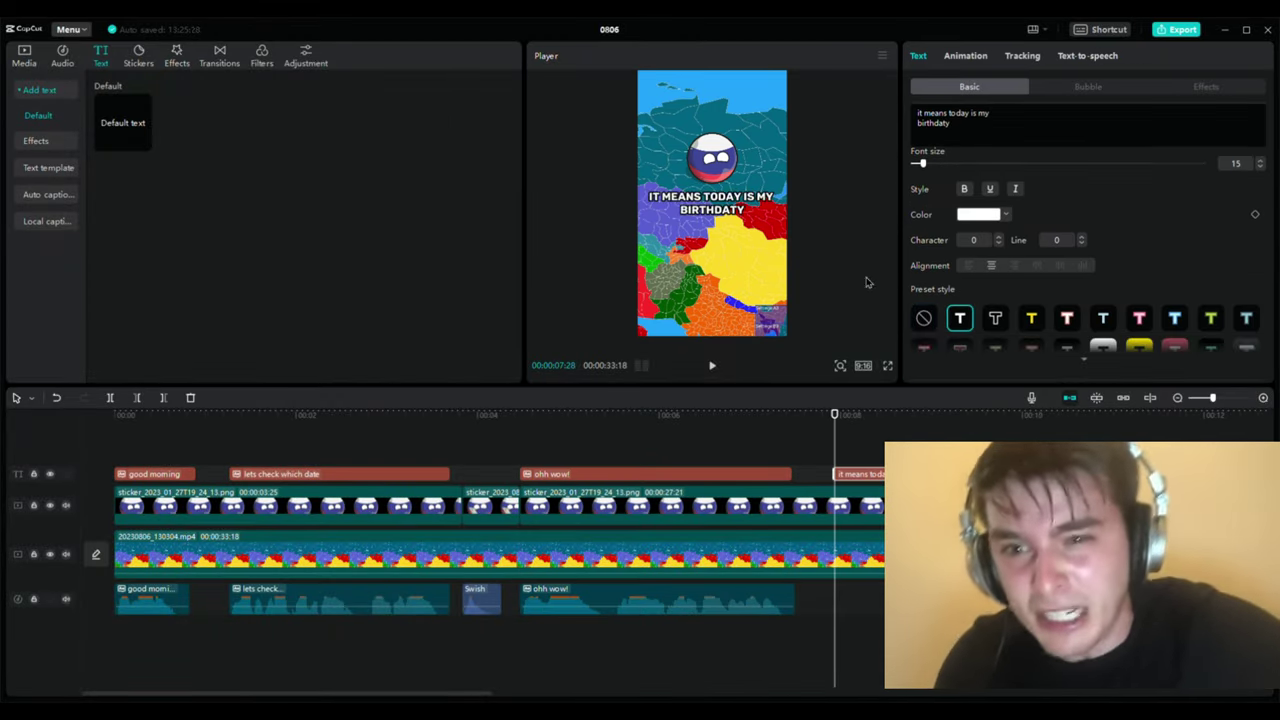
{"action": "left_click", "coordinate": [972, 146]}
{"action": "key", "text": "BackSpace"}
{"action": "key", "text": "BackSpace"}
{"action": "type", "text": "y"}
Generate speech for the birthday caption with the Energetic Male voice and play the sequence from the beginning.
{"action": "left_click", "coordinate": [1087, 55]}
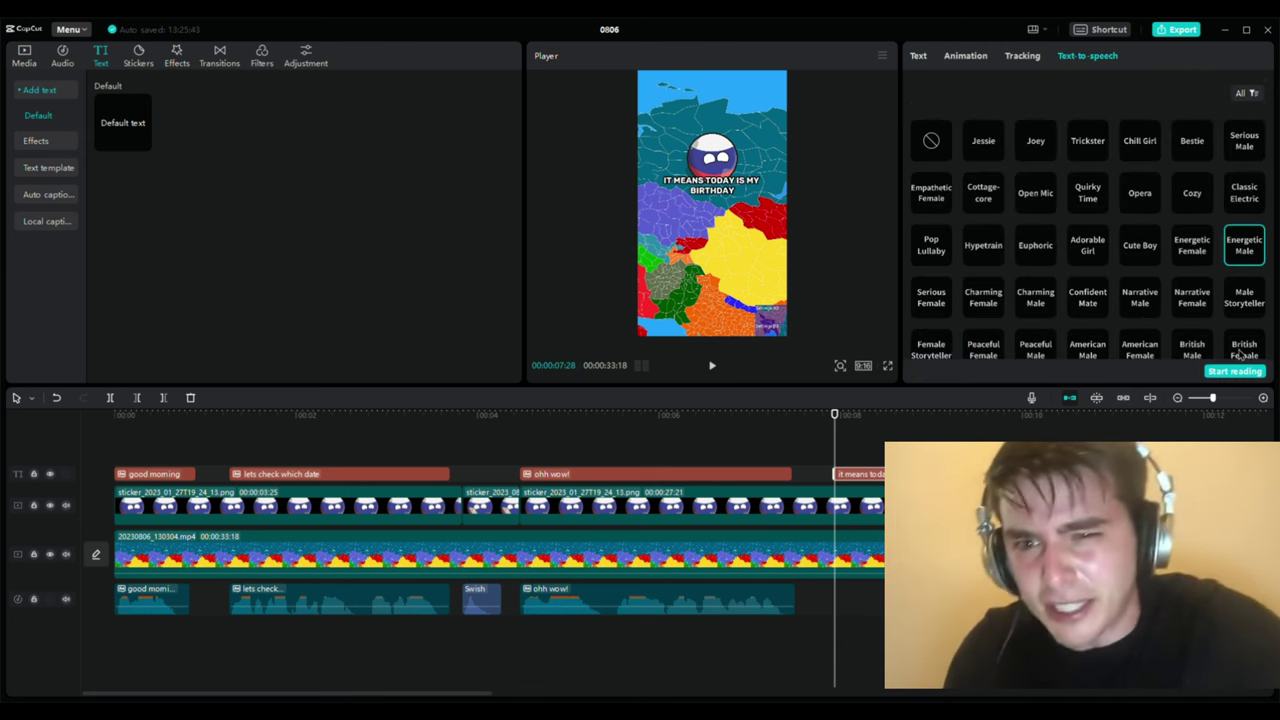
{"action": "key", "text": "space"}
{"action": "left_click", "coordinate": [109, 514]}
{"action": "key", "text": "space"}
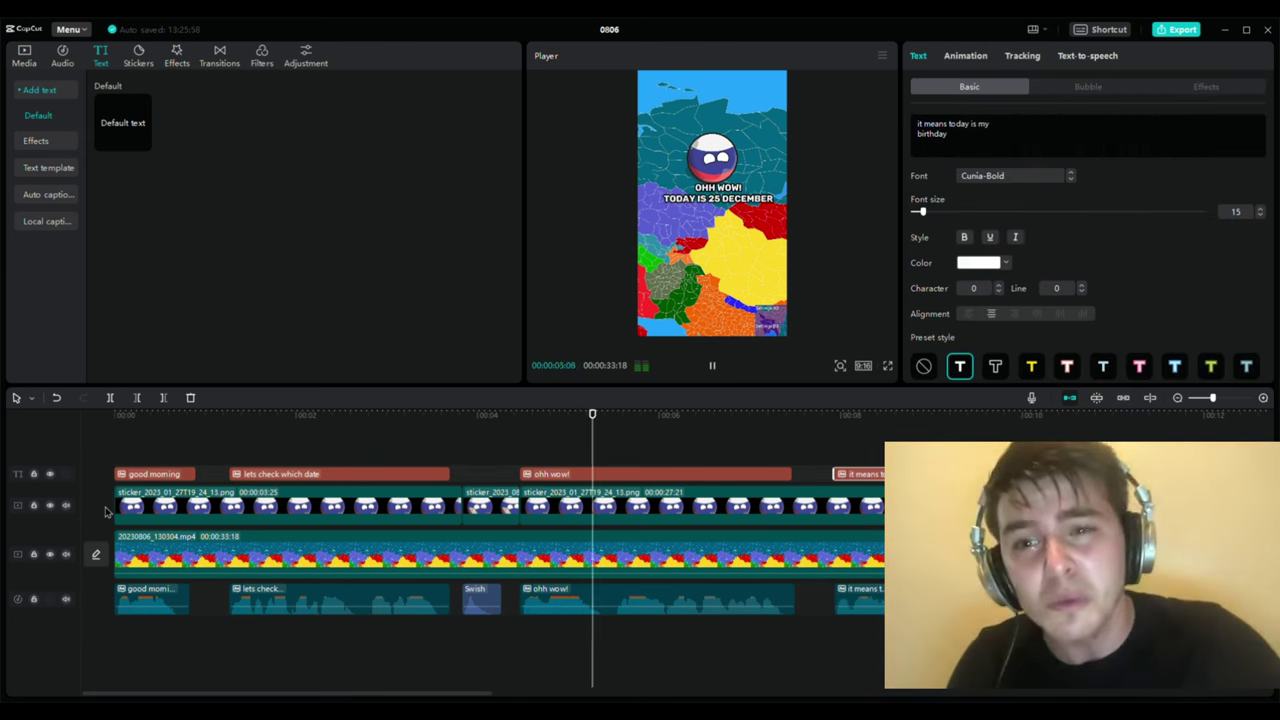
Duplicate the Swish sound effect, place the copy just after the cut back to the first sticker, and play it.
{"action": "left_click", "coordinate": [504, 633]}
{"action": "left_click", "coordinate": [478, 604]}
{"action": "key", "text": "ctrl+c"}
{"action": "key", "text": "ctrl+v"}
{"action": "left_click_drag", "start_coordinate": [523, 636], "coordinate": [547, 636]}
{"action": "key", "text": "space"}
Add a caption after the birthday line reading "but anyone dont wish me yet.", styled and sized like the earlier captions.
{"action": "left_click", "coordinate": [1104, 636]}
{"action": "left_click", "coordinate": [144, 144]}
{"action": "left_click", "coordinate": [1003, 134]}
{"action": "type", "text": "but anyone dont wish me yet."}
{"action": "left_click", "coordinate": [960, 366]}
{"action": "left_click", "coordinate": [1071, 176]}
{"action": "left_click", "coordinate": [1003, 230]}
{"action": "left_click", "coordinate": [961, 126]}
{"action": "type", "text": "dont"}
{"action": "left_click", "coordinate": [1071, 176]}
{"action": "left_click", "coordinate": [1003, 230]}
{"action": "left_click_drag", "start_coordinate": [812, 203], "coordinate": [712, 184]}
Generate speech for the "but anyone dont wish me yet." caption with the Energetic Male voice and play it.
{"action": "left_click", "coordinate": [1088, 56]}
{"action": "left_click", "coordinate": [1244, 250]}
{"action": "left_click", "coordinate": [1234, 371]}
{"action": "key", "text": "space"}
{"action": "key", "text": "space"}
Add a caption at 00:00:12:28 reading "i think they wish" over "me later ro suprise me", in Cunia-Bold with the white outlined preset.
{"action": "left_click", "coordinate": [143, 143]}
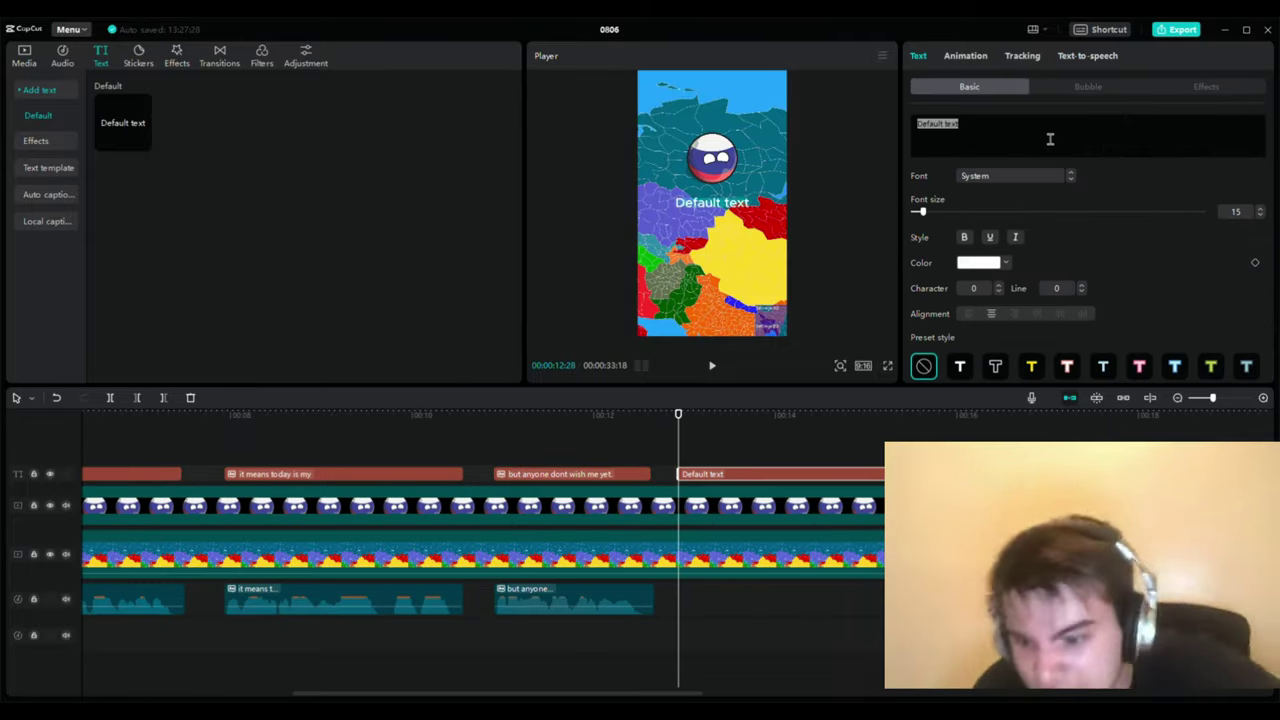
{"action": "type", "text": "i think they wish"}
{"action": "key", "text": "Return"}
{"action": "type", "text": "me later ro suprise me"}
{"action": "left_click", "coordinate": [960, 366]}
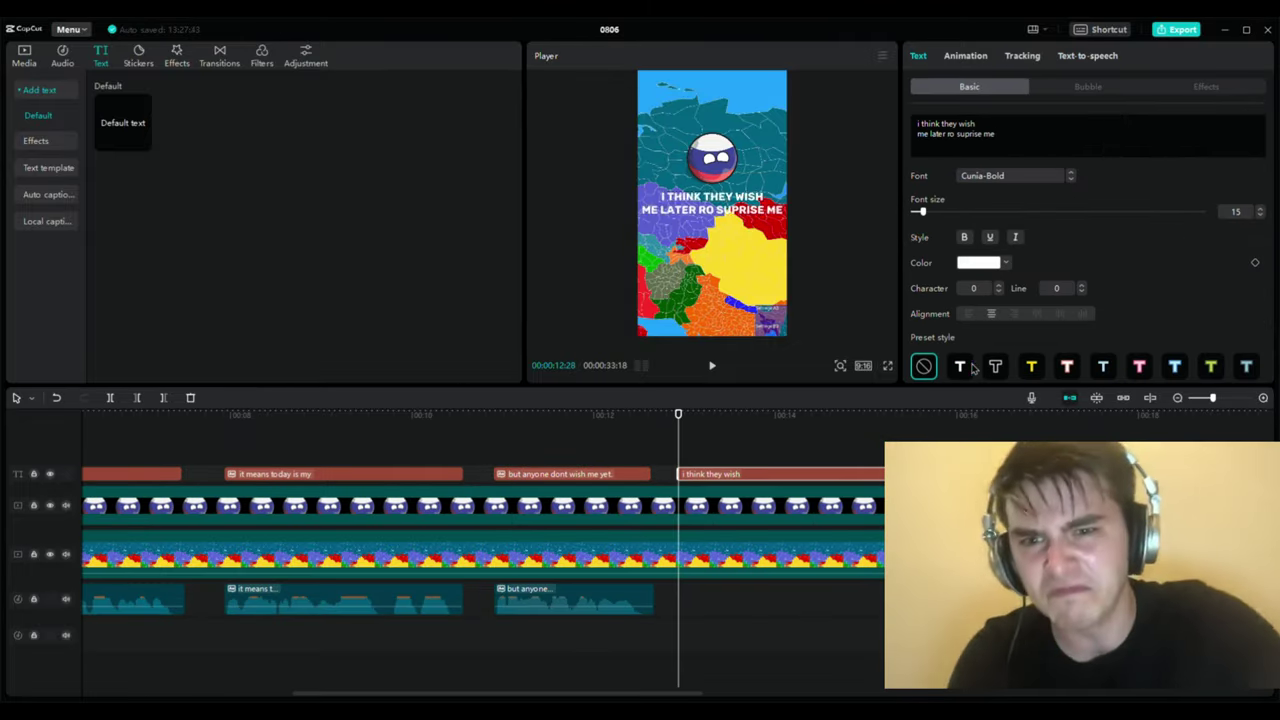
Generate speech for the "i think they wish" caption with the Energetic Male voice and play it.
{"action": "left_click", "coordinate": [1087, 55]}
{"action": "left_click", "coordinate": [1244, 250]}
{"action": "left_click", "coordinate": [1254, 372]}
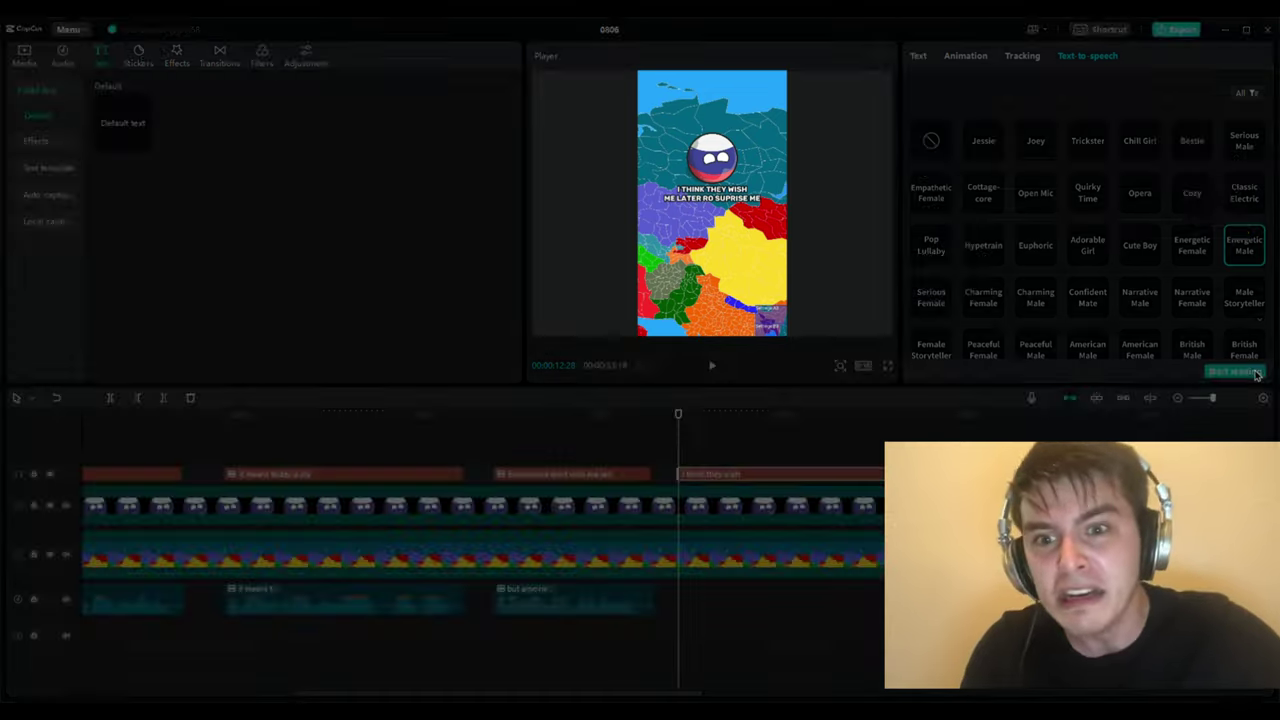
{"action": "key", "text": "space"}
Correct "ro" to "to" in the "i think they wish" caption and regenerate its speech with the Energetic Male voice.
{"action": "left_click", "coordinate": [881, 446]}
{"action": "left_click", "coordinate": [893, 474]}
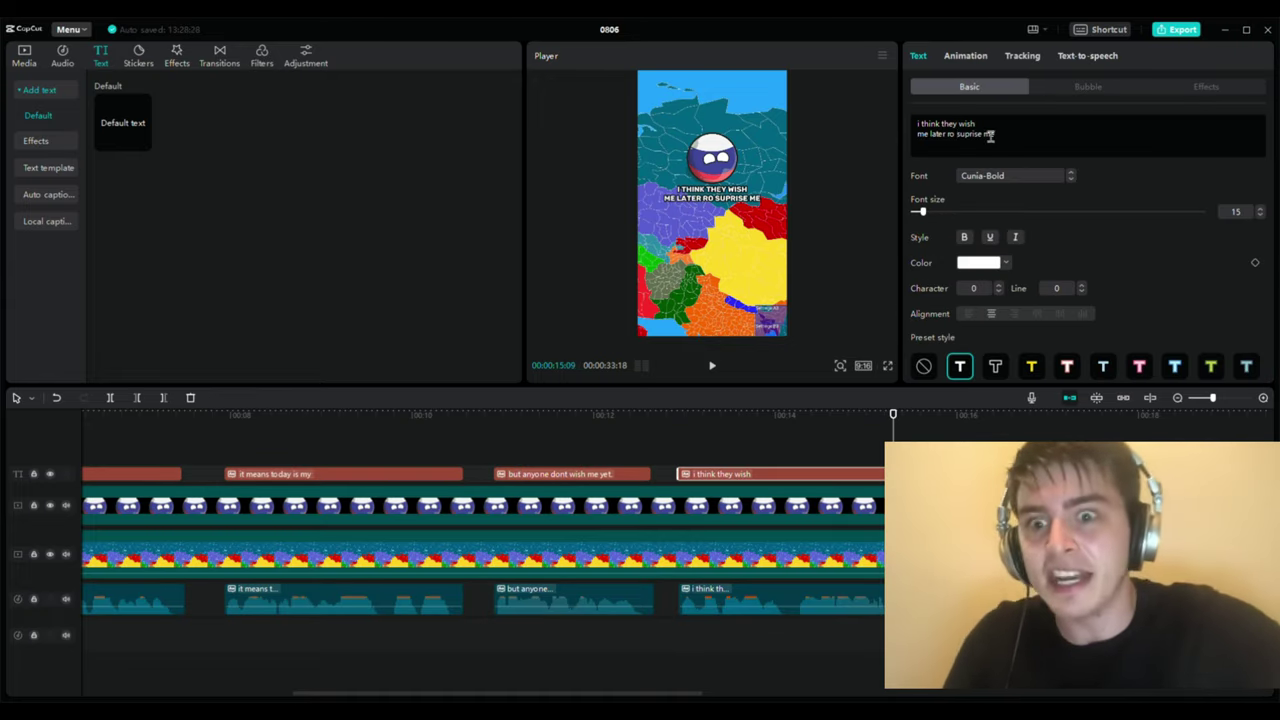
{"action": "left_click", "coordinate": [951, 134]}
{"action": "key", "text": "BackSpace"}
{"action": "type", "text": "t"}
{"action": "left_click", "coordinate": [1087, 56]}
{"action": "left_click", "coordinate": [1244, 246]}
{"action": "left_click", "coordinate": [1236, 371]}
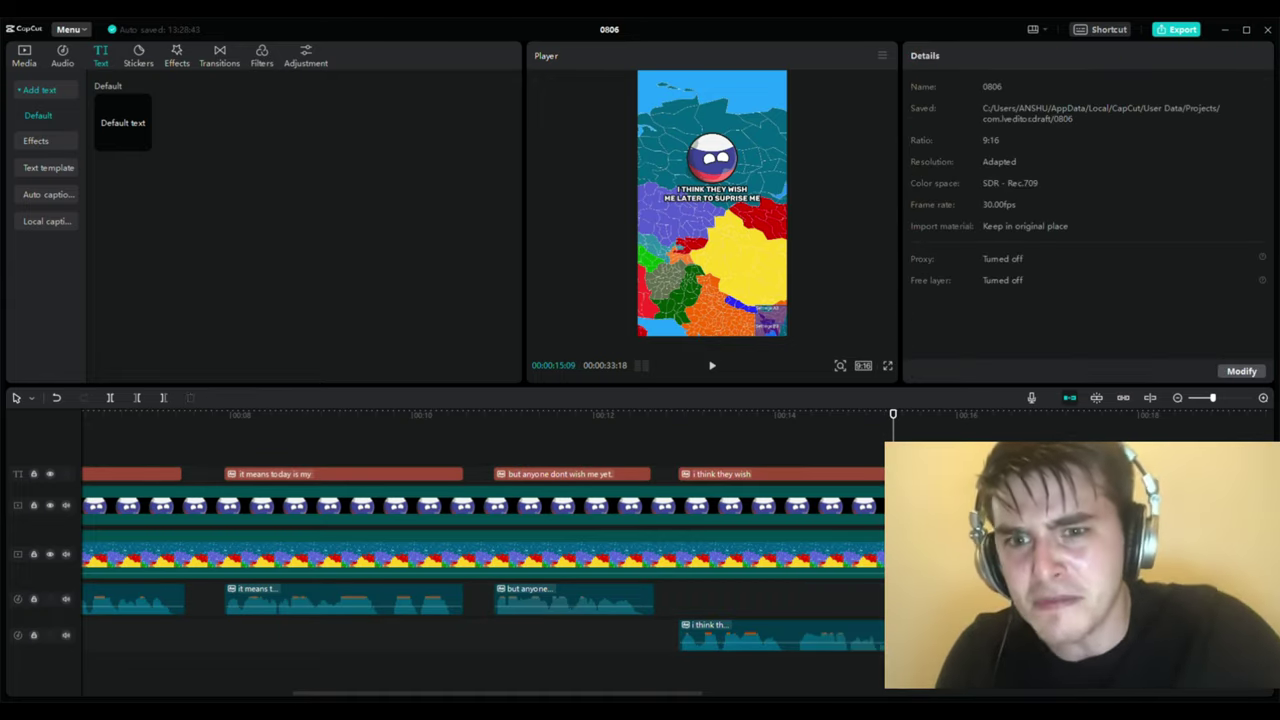
End the countryball overlay and first map clip at 00:00:16:01 and append 20230806_133454.mp4 to the main track.
{"action": "left_click_drag", "start_coordinate": [893, 414], "coordinate": [960, 430]}
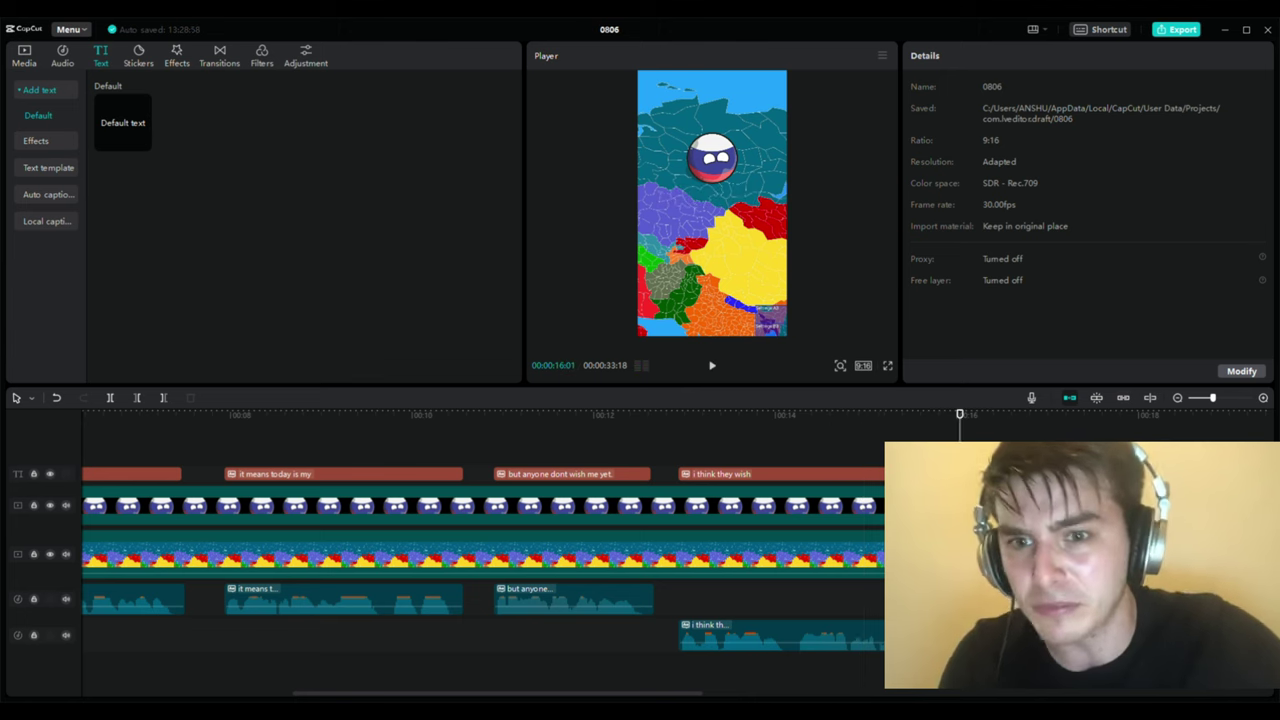
{"action": "left_click", "coordinate": [960, 506]}
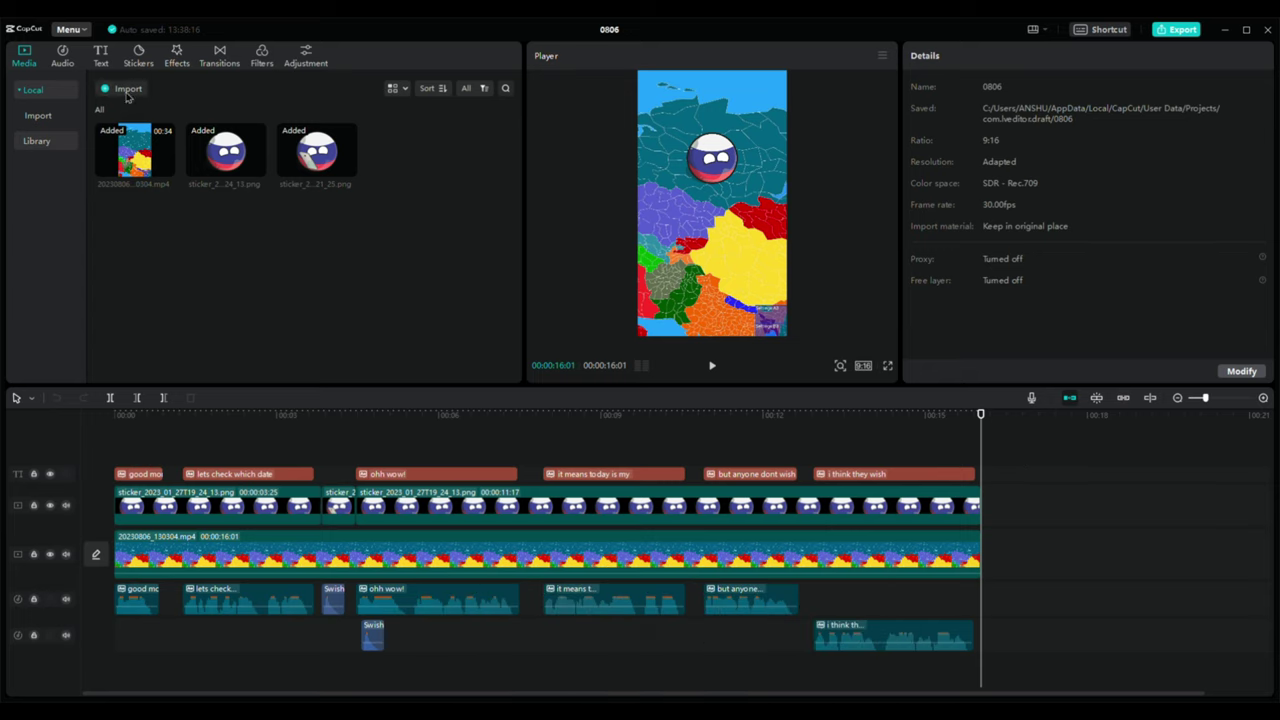
{"action": "left_click_drag", "start_coordinate": [407, 150], "coordinate": [985, 558]}
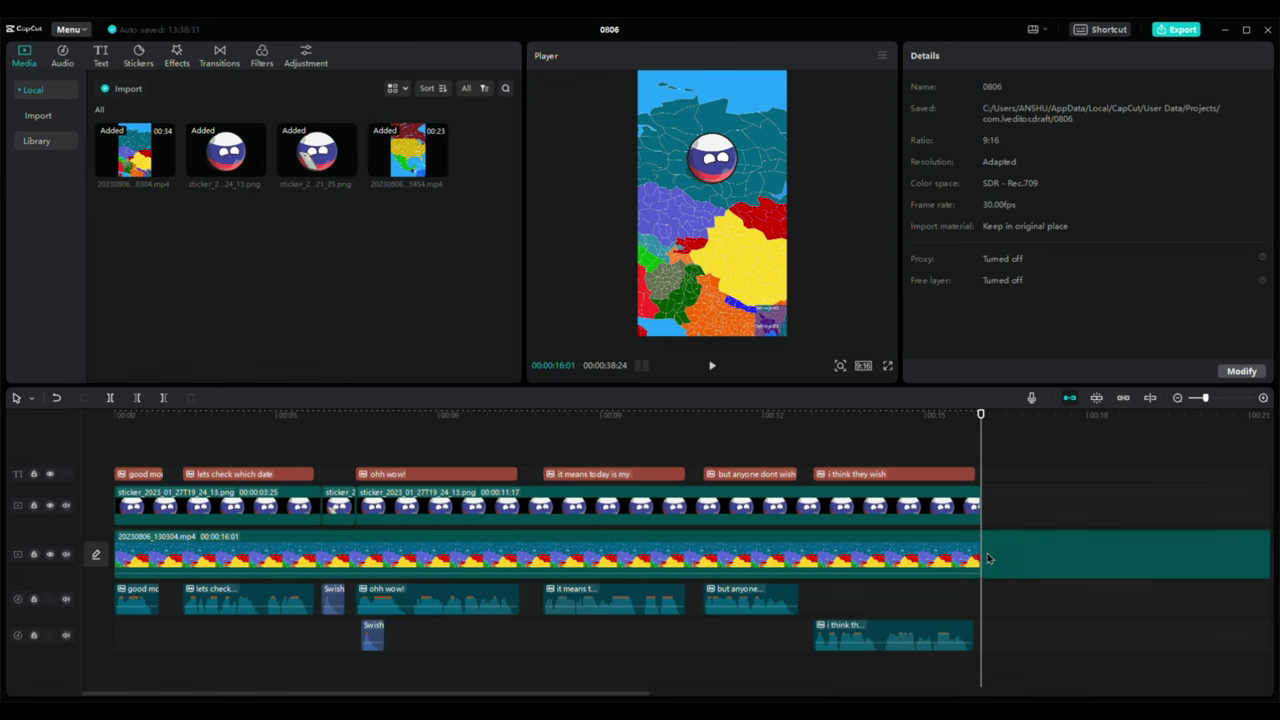
{"action": "left_click", "coordinate": [1006, 557]}
{"action": "left_click", "coordinate": [988, 480]}
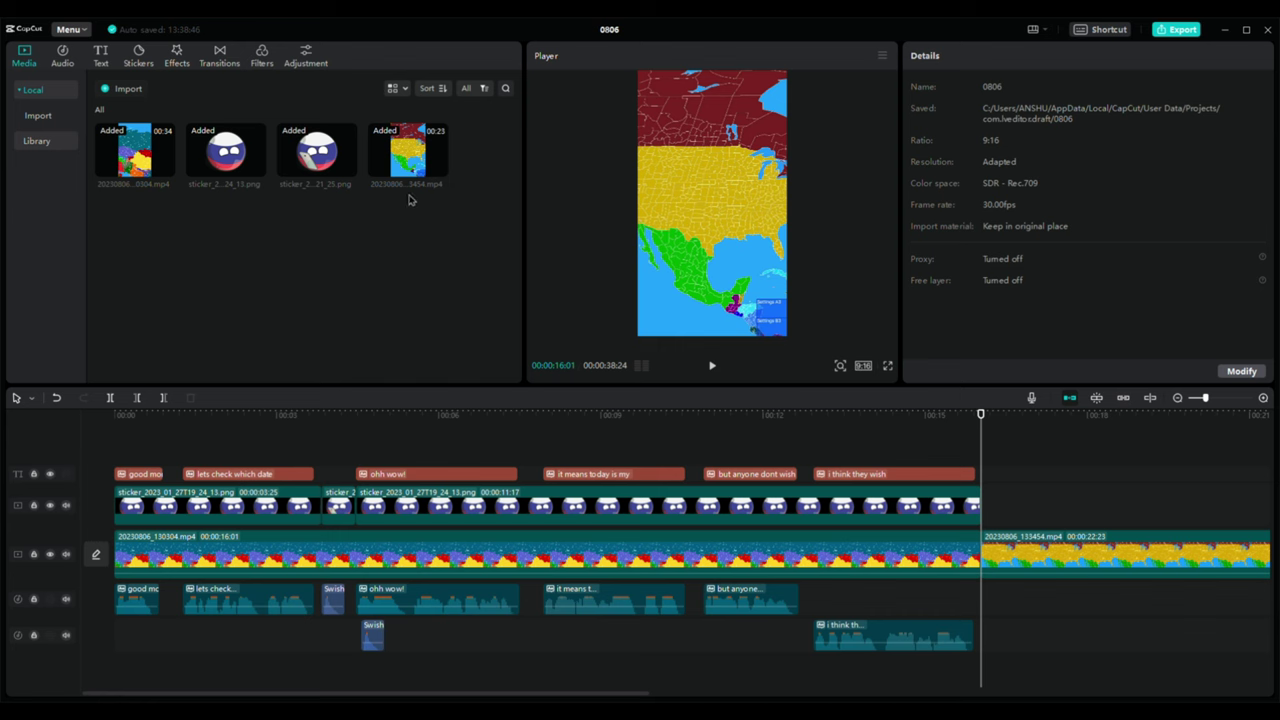
Overlay the US countryball sticker_2023_01_28T21_20_10.png at 00:00:16:01, scaled to 48% and positioned at X -121, Y 160.
{"action": "left_click", "coordinate": [397, 312]}
{"action": "left_click_drag", "start_coordinate": [135, 226], "coordinate": [1012, 468]}
{"action": "left_click", "coordinate": [986, 448]}
{"action": "left_click", "coordinate": [1027, 501]}
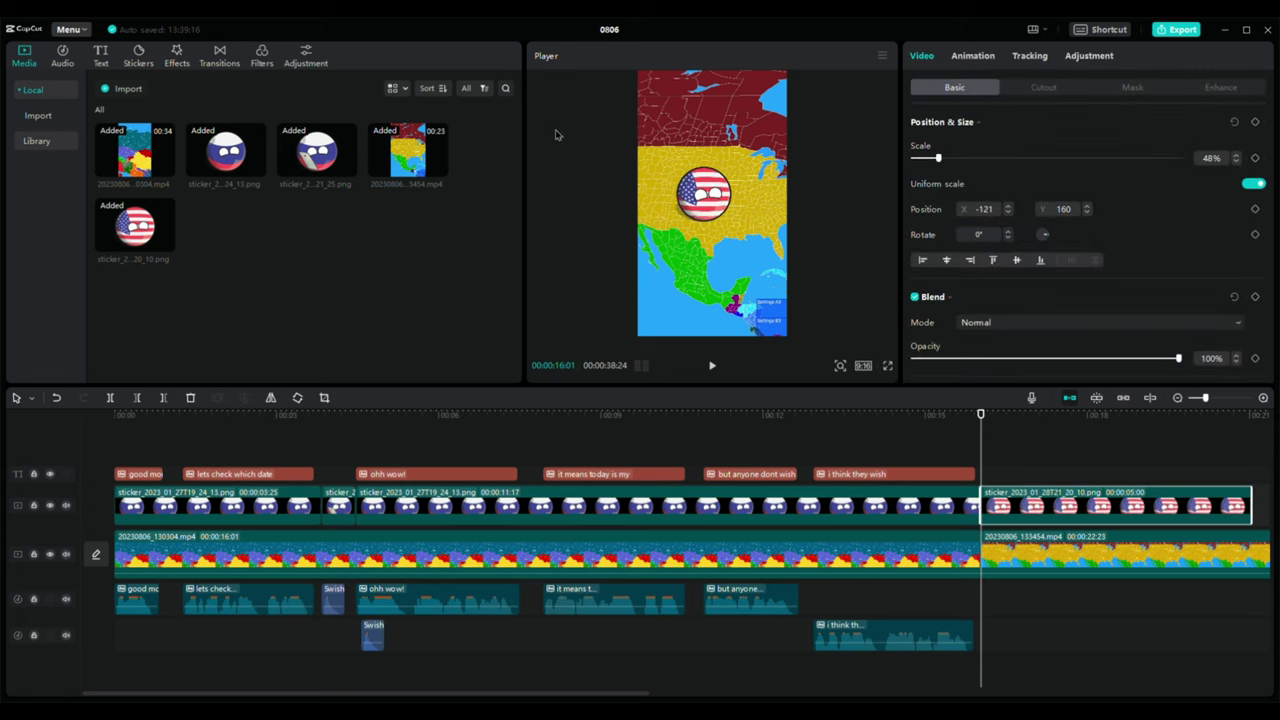
Add a caption at 00:00:16:01 reading "ohh wow" over "so toda is russia's biirthday", in outlined Cunia-Bold, shrunk to fit below the US ball.
{"action": "left_click", "coordinate": [101, 56]}
{"action": "left_click", "coordinate": [143, 137]}
{"action": "left_click", "coordinate": [1019, 148]}
{"action": "type", "text": "ohh wow"}
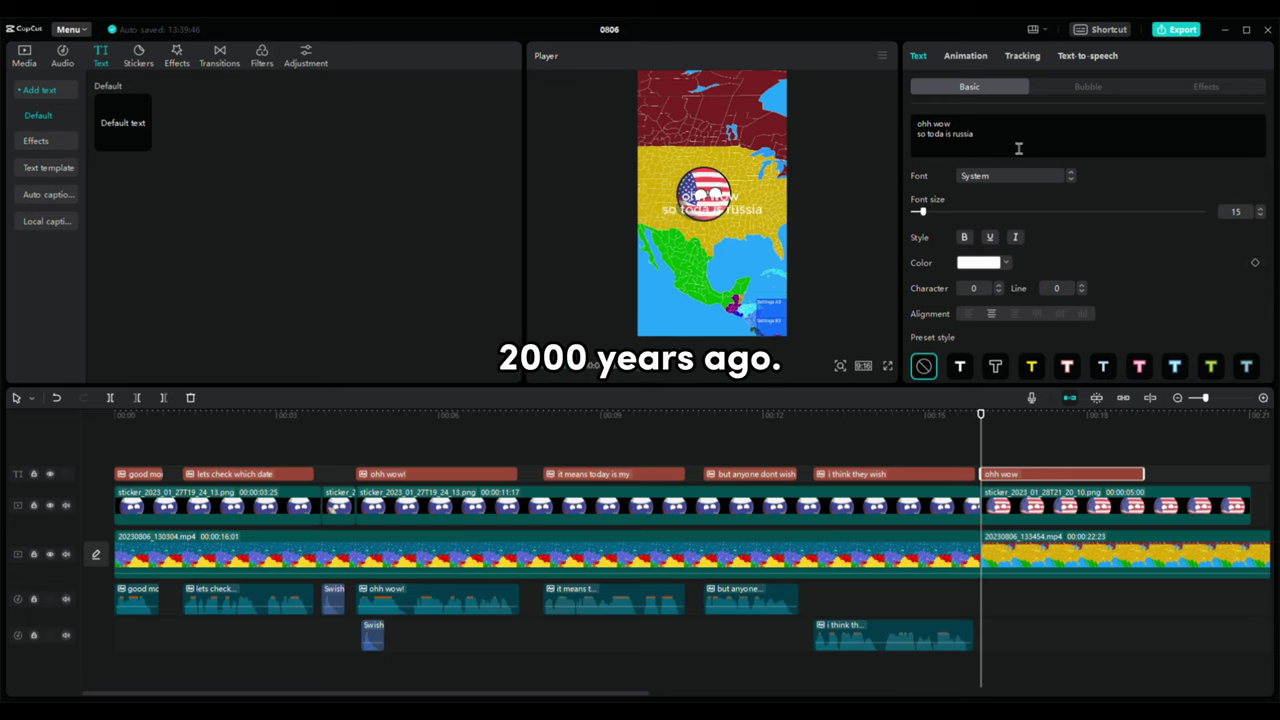
{"action": "type", "text": "'s biirthday"}
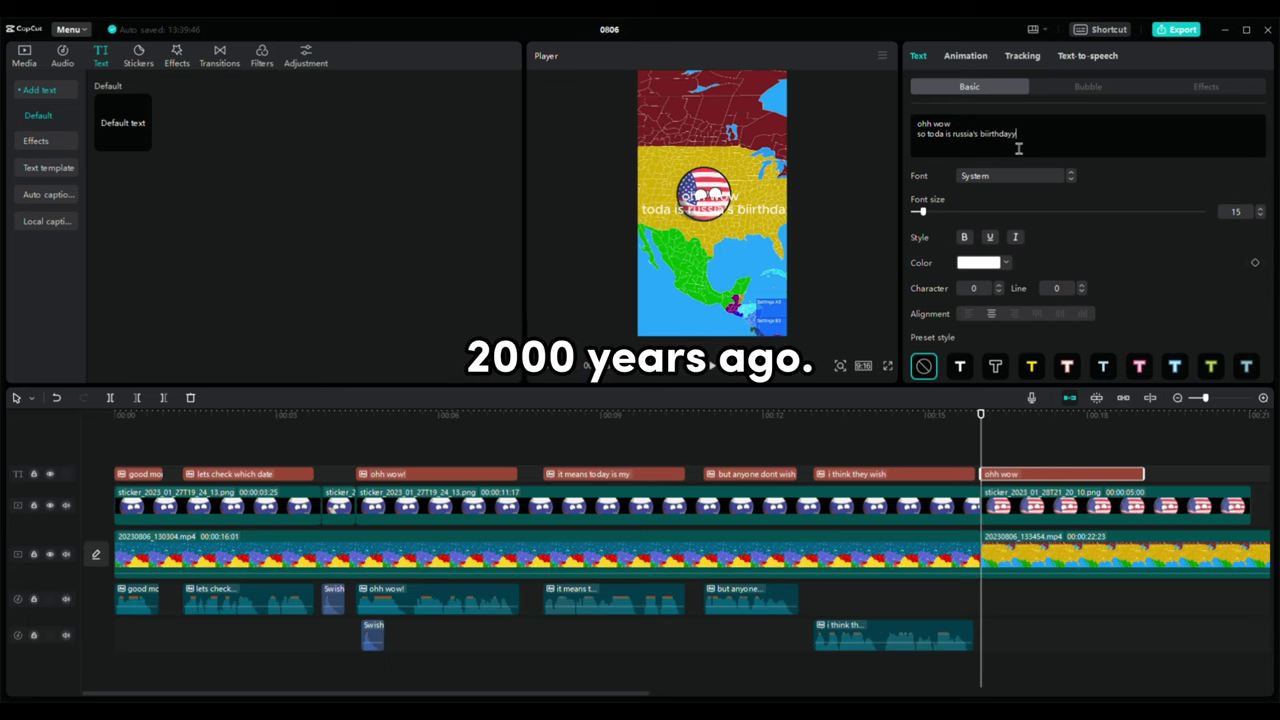
{"action": "key", "text": "BackSpace"}
{"action": "left_click", "coordinate": [1071, 179]}
{"action": "left_click", "coordinate": [1071, 179]}
{"action": "left_click", "coordinate": [960, 366]}
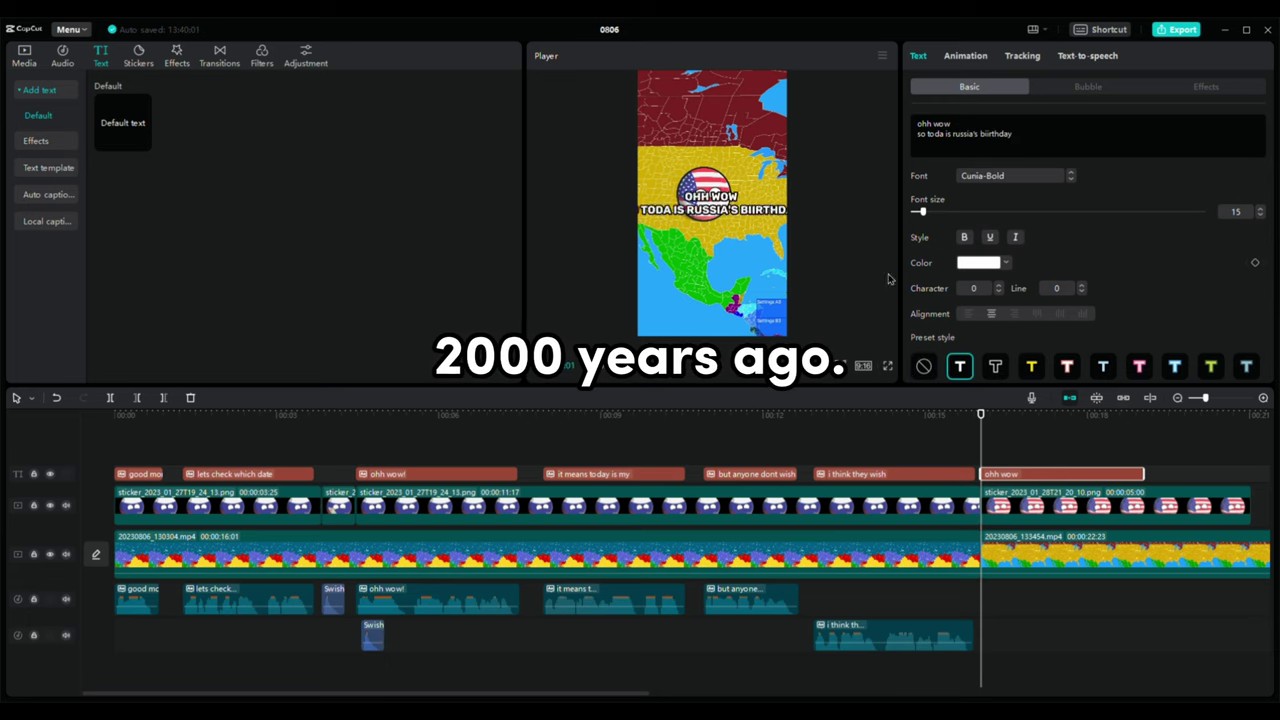
{"action": "left_click_drag", "start_coordinate": [804, 220], "coordinate": [783, 217]}
Generate Narrative Male speech for the "ohh wow" caption over the US map and extend the caption to match the audio.
{"action": "left_click", "coordinate": [1087, 55]}
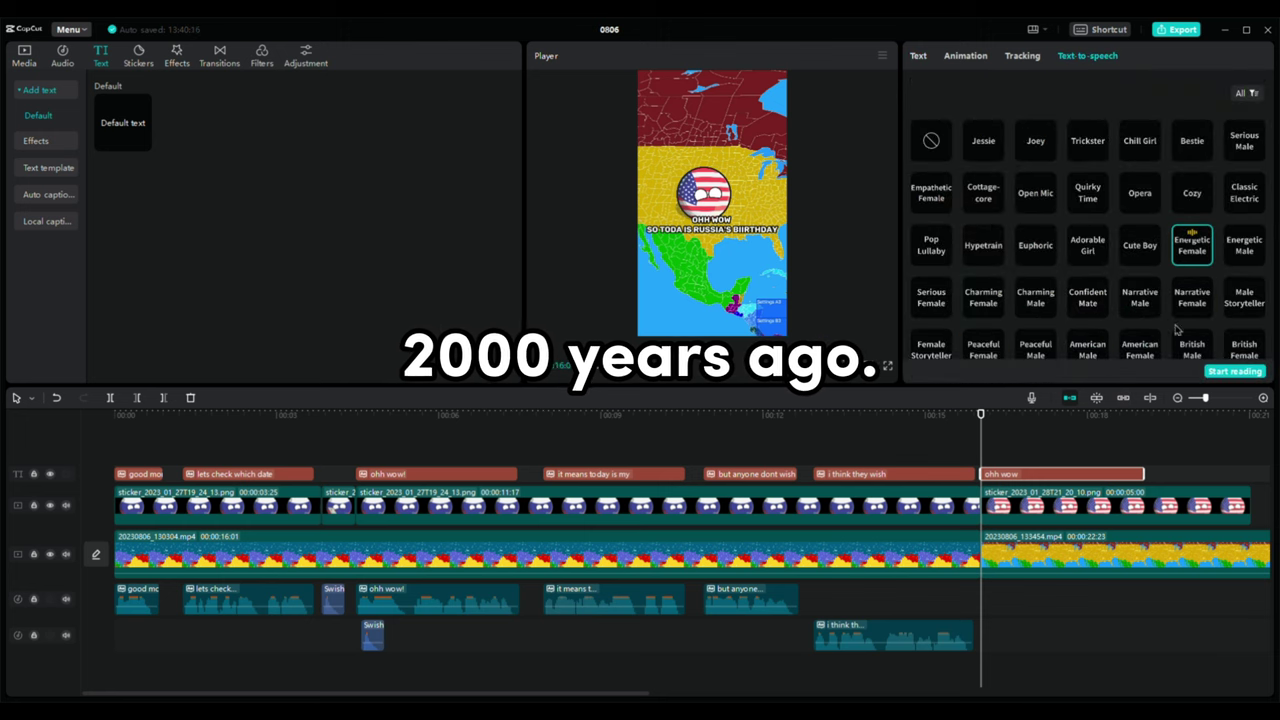
{"action": "left_click", "coordinate": [1233, 371]}
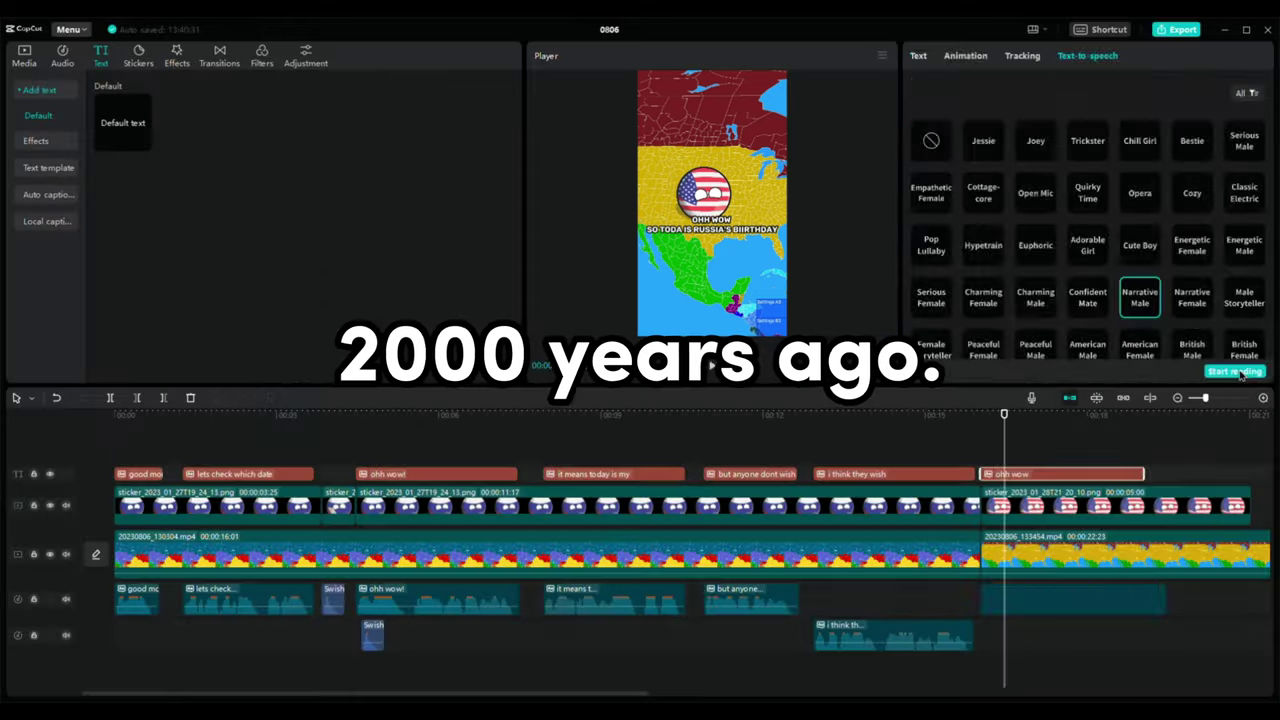
{"action": "key", "text": "space"}
{"action": "left_click_drag", "start_coordinate": [1144, 474], "coordinate": [1169, 475]}
Extend the US countryball overlay to a duration of 00:00:12:12.
{"action": "scroll", "coordinate": [1166, 484], "scroll_direction": "right", "scroll_amount": 6}
{"action": "left_click", "coordinate": [603, 510]}
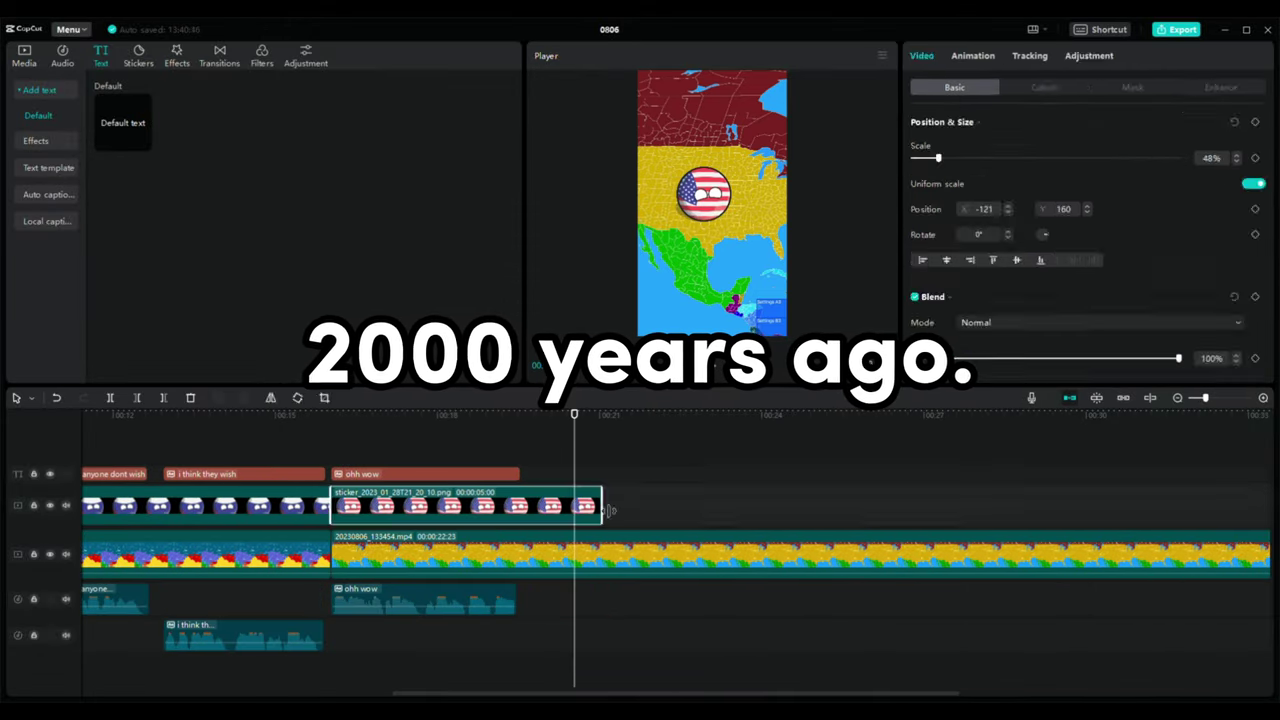
{"action": "left_click_drag", "start_coordinate": [606, 510], "coordinate": [1001, 510]}
Add a caption after the "ohh wow" speech reading "so lets kill him" over "and become most powerful".
{"action": "left_click", "coordinate": [540, 448]}
{"action": "left_click", "coordinate": [142, 139]}
{"action": "left_click", "coordinate": [1027, 147]}
{"action": "type", "text": "so lets kill "}
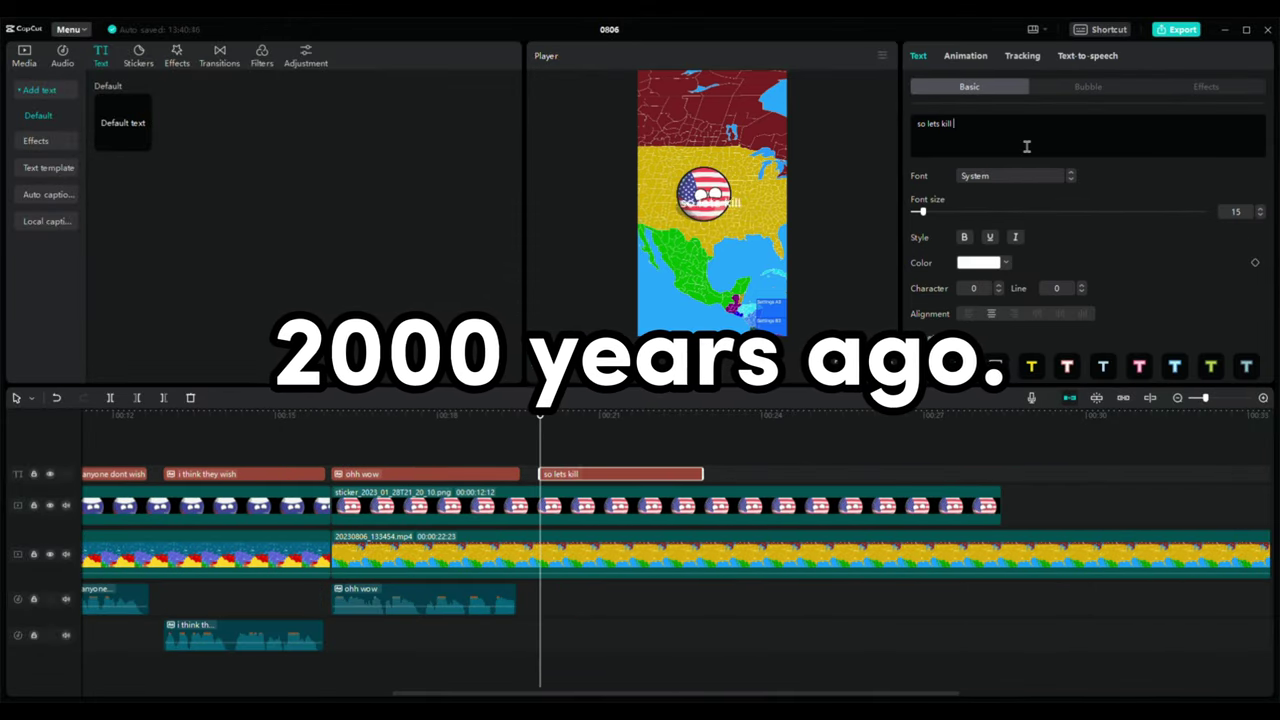
{"action": "type", "text": " him"}
{"action": "key", "text": "Return"}
{"action": "type", "text": "and become most powerfu"}
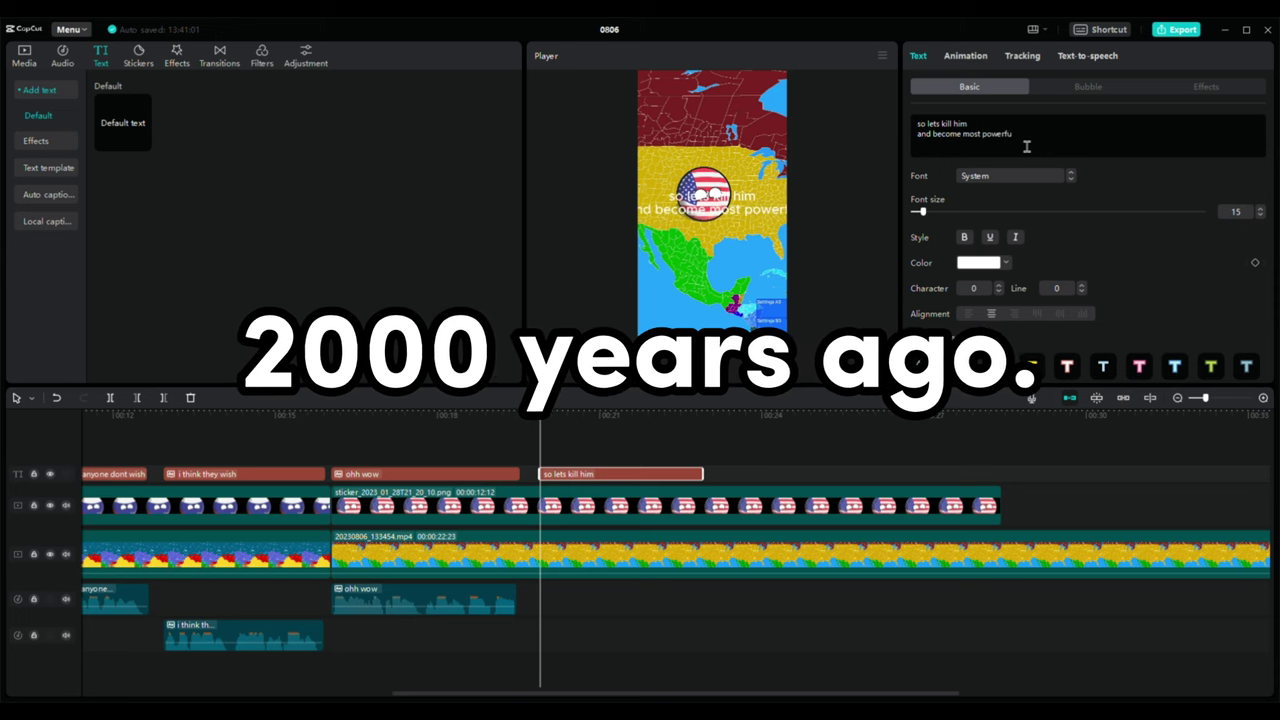
{"action": "type", "text": "l"}
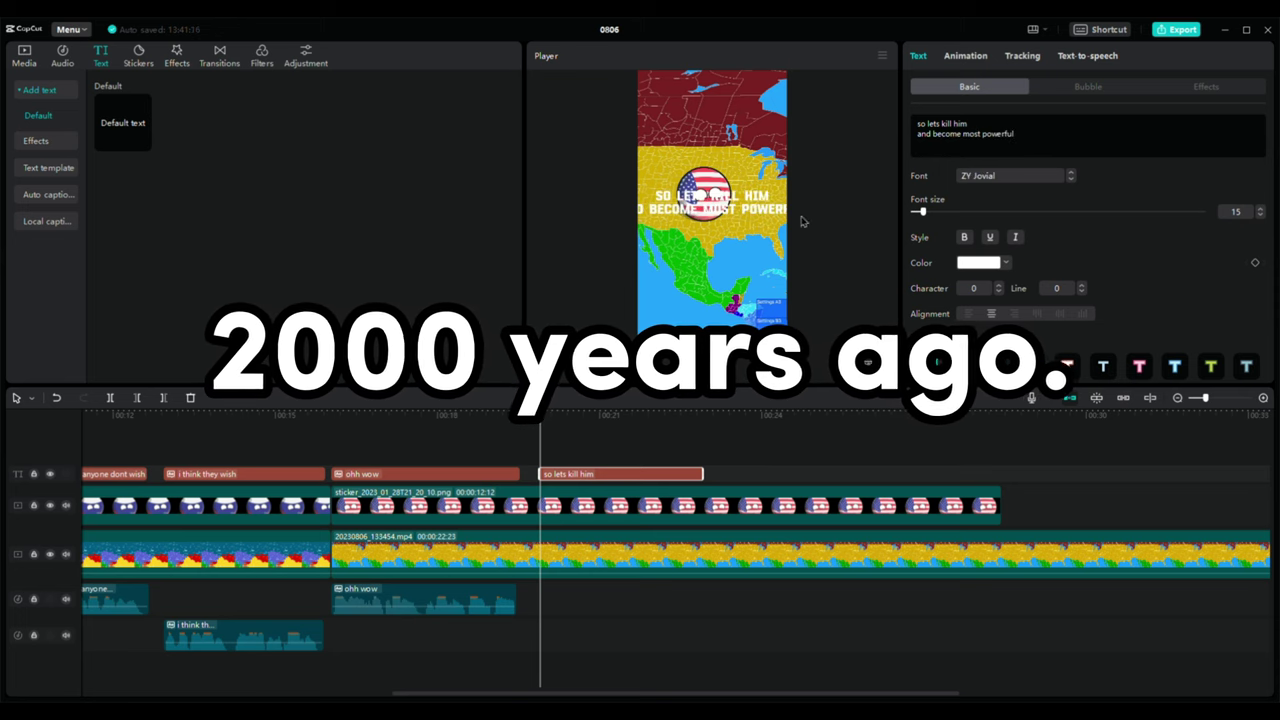
Shrink and style the "so lets kill him" caption like the others below the US ball, and choose the Narrative Male voice.
{"action": "left_click_drag", "start_coordinate": [803, 222], "coordinate": [712, 223]}
{"action": "left_click", "coordinate": [1072, 176]}
{"action": "left_click", "coordinate": [960, 366]}
{"action": "left_click", "coordinate": [1088, 56]}
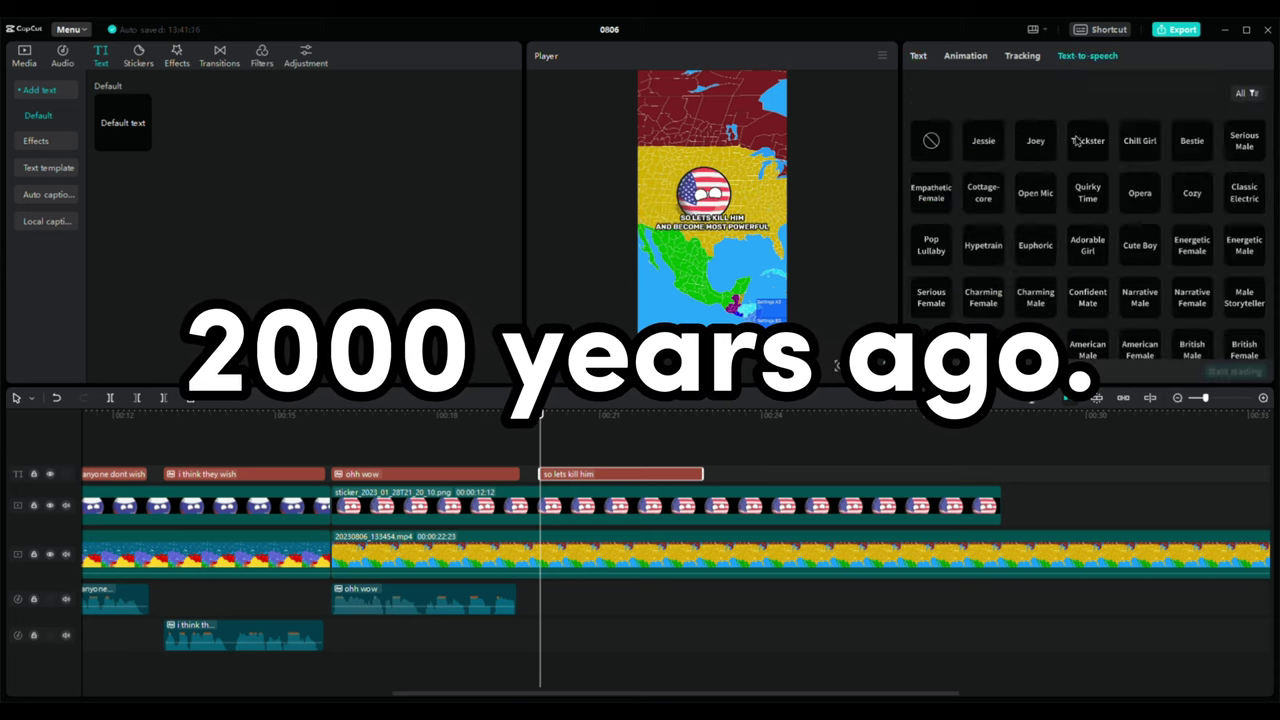
{"action": "left_click", "coordinate": [1140, 297]}
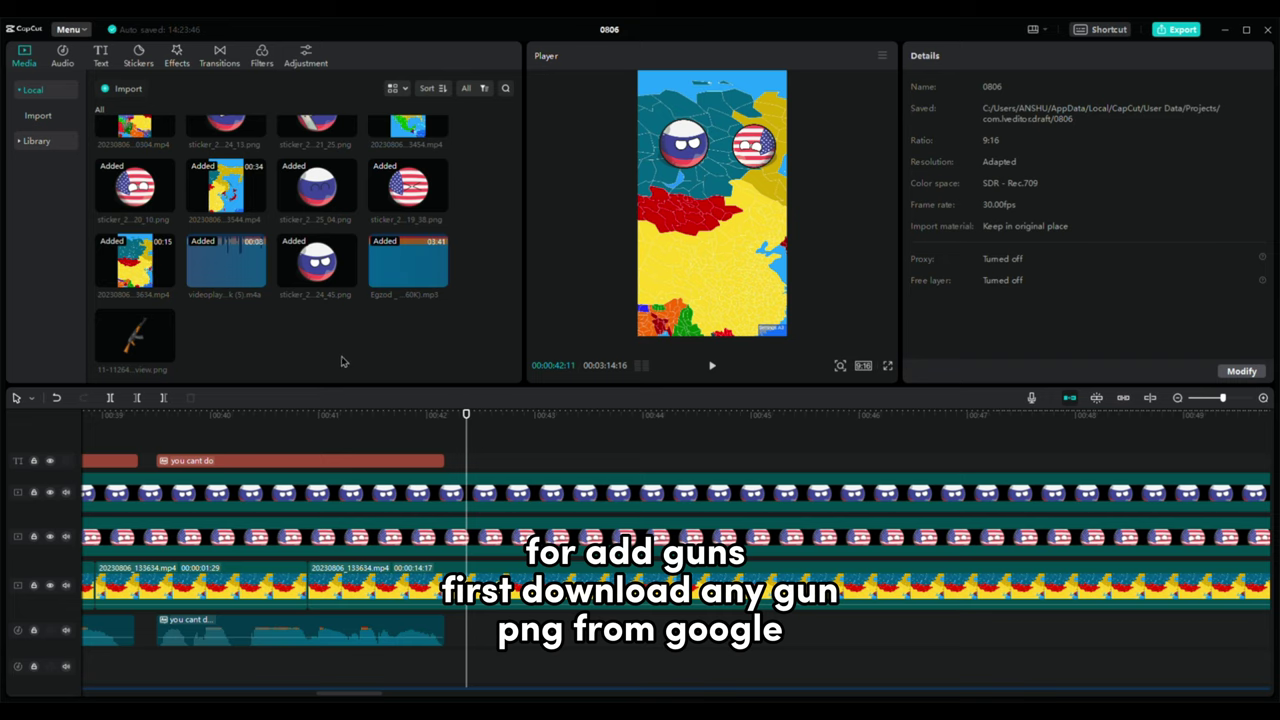
Play the background music from 00:00:40:17 under the "you cant do" caption and check its volume and fade settings.
{"action": "scroll", "coordinate": [408, 532], "scroll_direction": "down", "scroll_amount": 2}
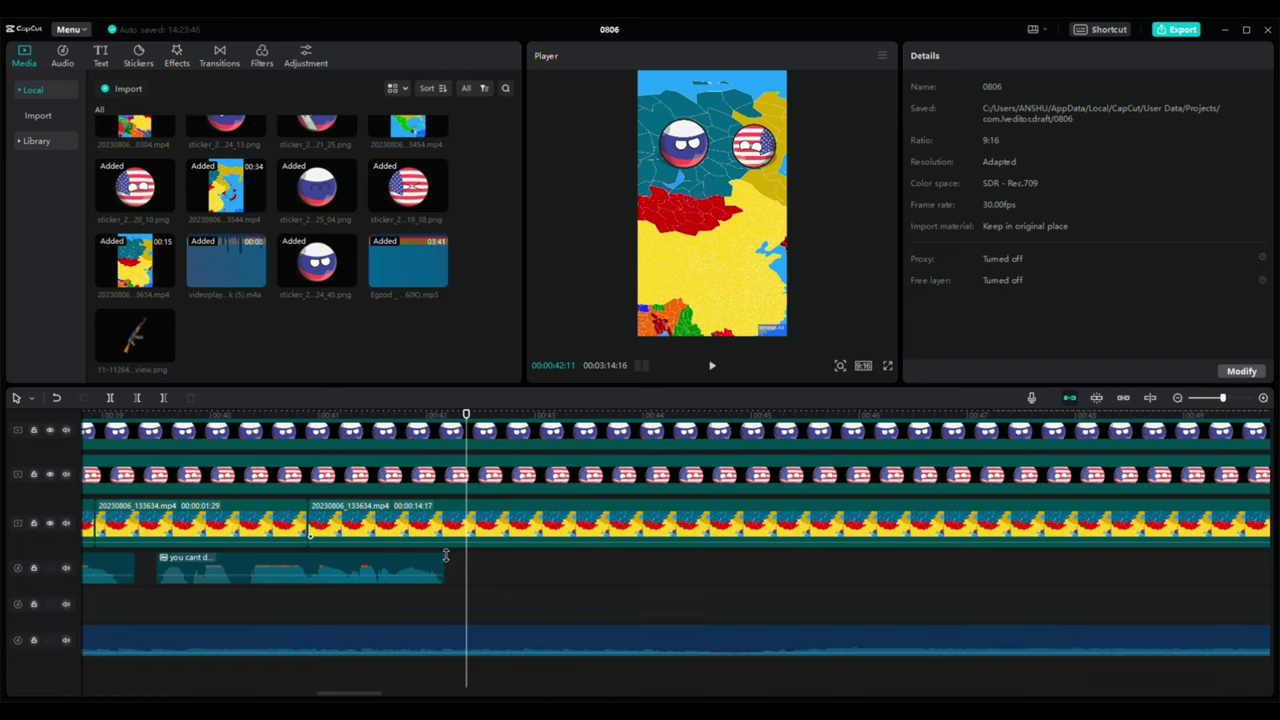
{"action": "left_click_drag", "start_coordinate": [466, 625], "coordinate": [272, 661]}
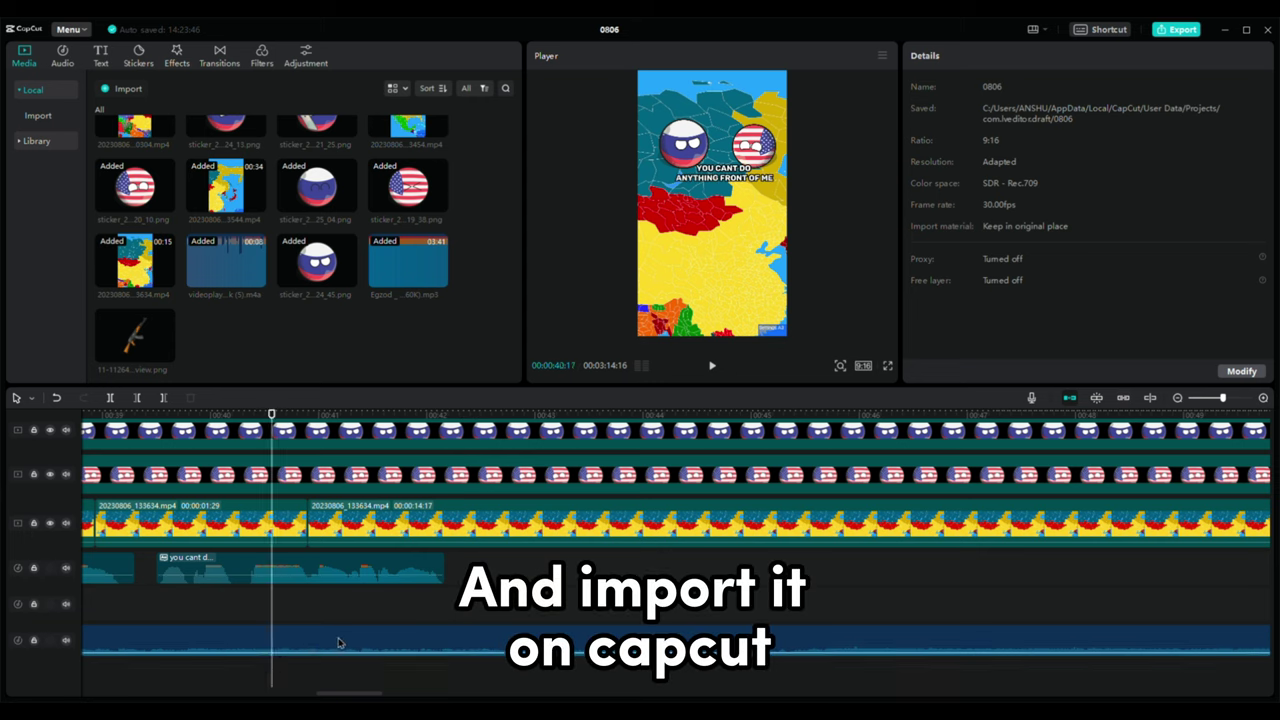
{"action": "key", "text": "space"}
{"action": "key", "text": "space"}
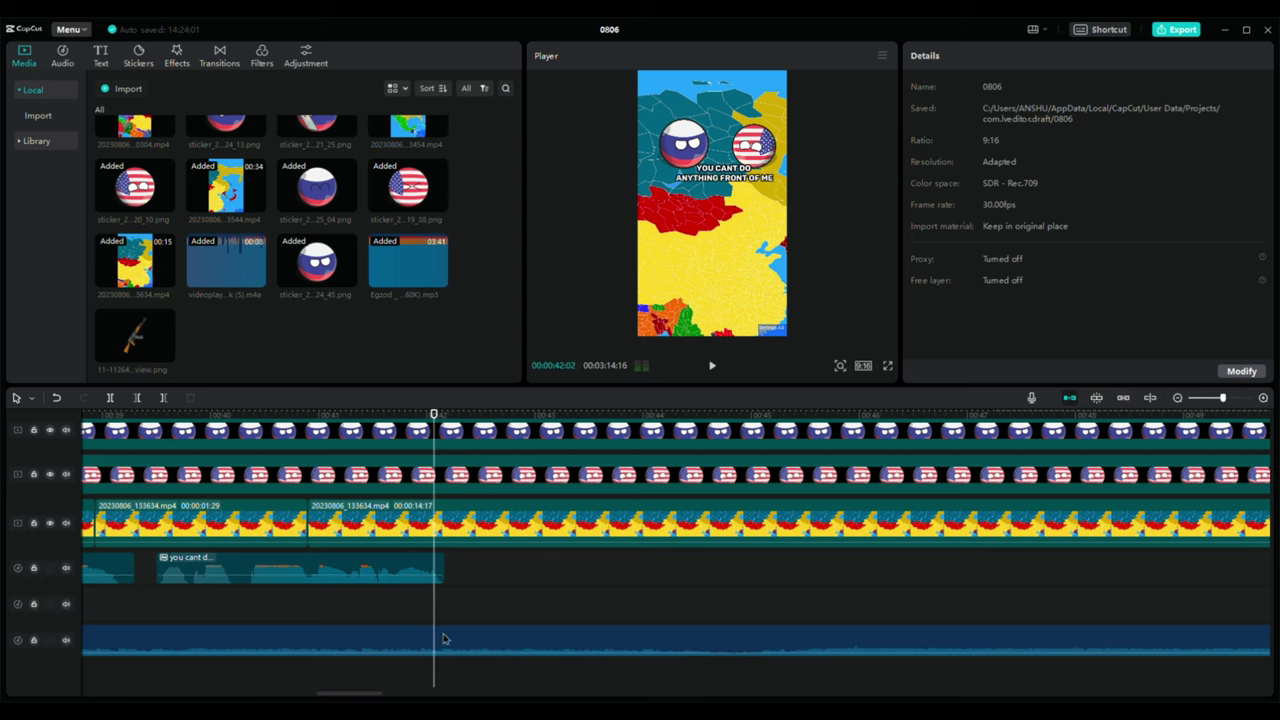
{"action": "left_click", "coordinate": [445, 638]}
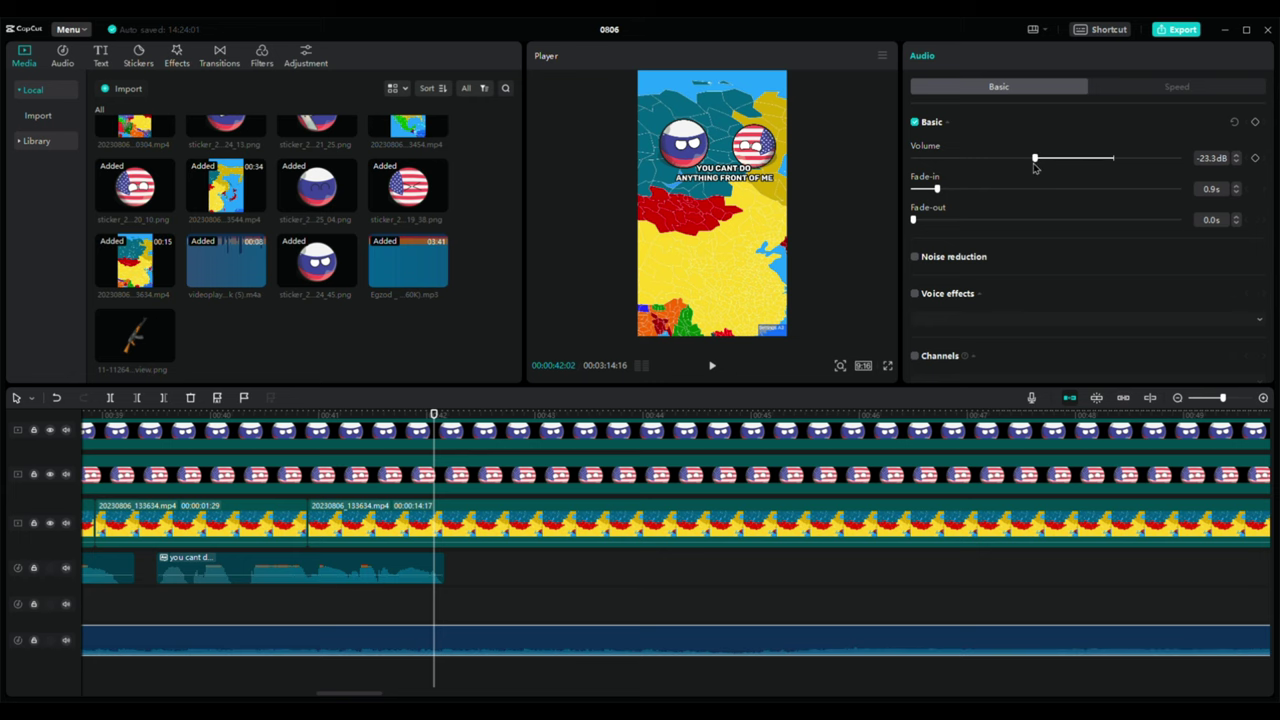
{"action": "key", "text": "space"}
Overlay the AK-47 PNG above the countryballs at about 00:00:42:13 and rotate it to 53°.
{"action": "left_click", "coordinate": [536, 576]}
{"action": "left_click_drag", "start_coordinate": [536, 576], "coordinate": [480, 622]}
{"action": "scroll", "coordinate": [486, 606], "scroll_direction": "up", "scroll_amount": 2}
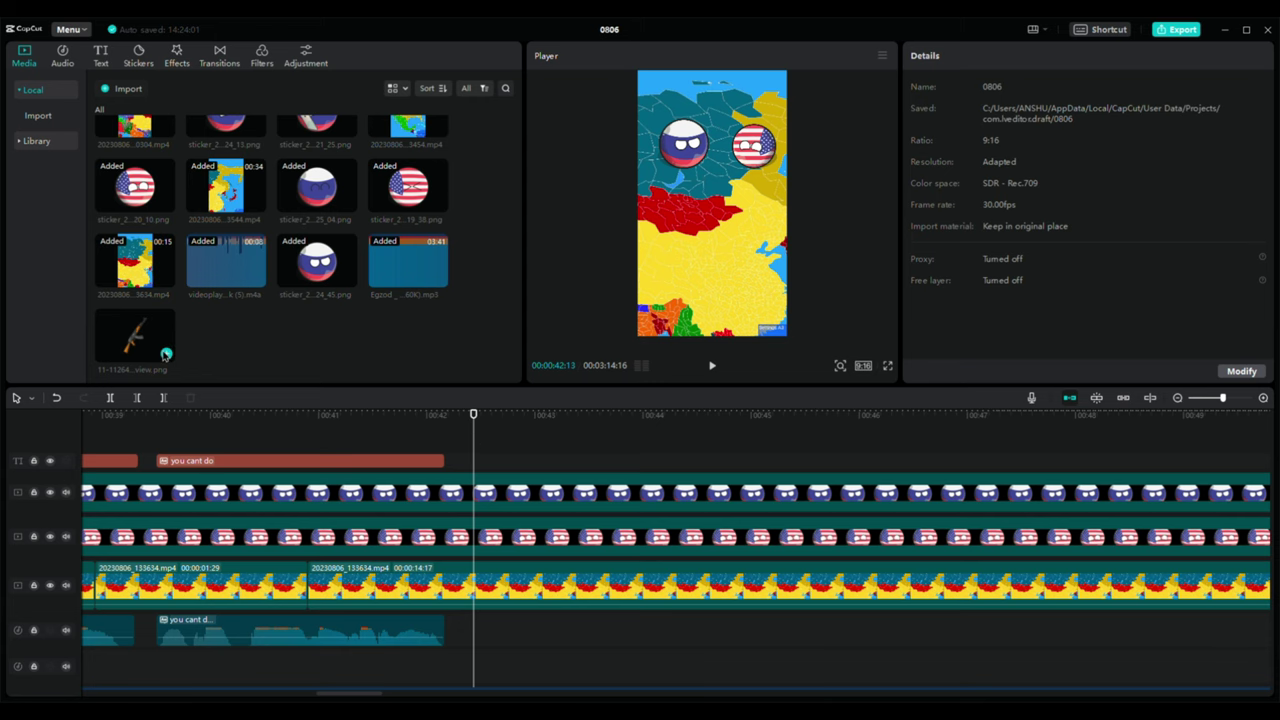
{"action": "left_click", "coordinate": [166, 354]}
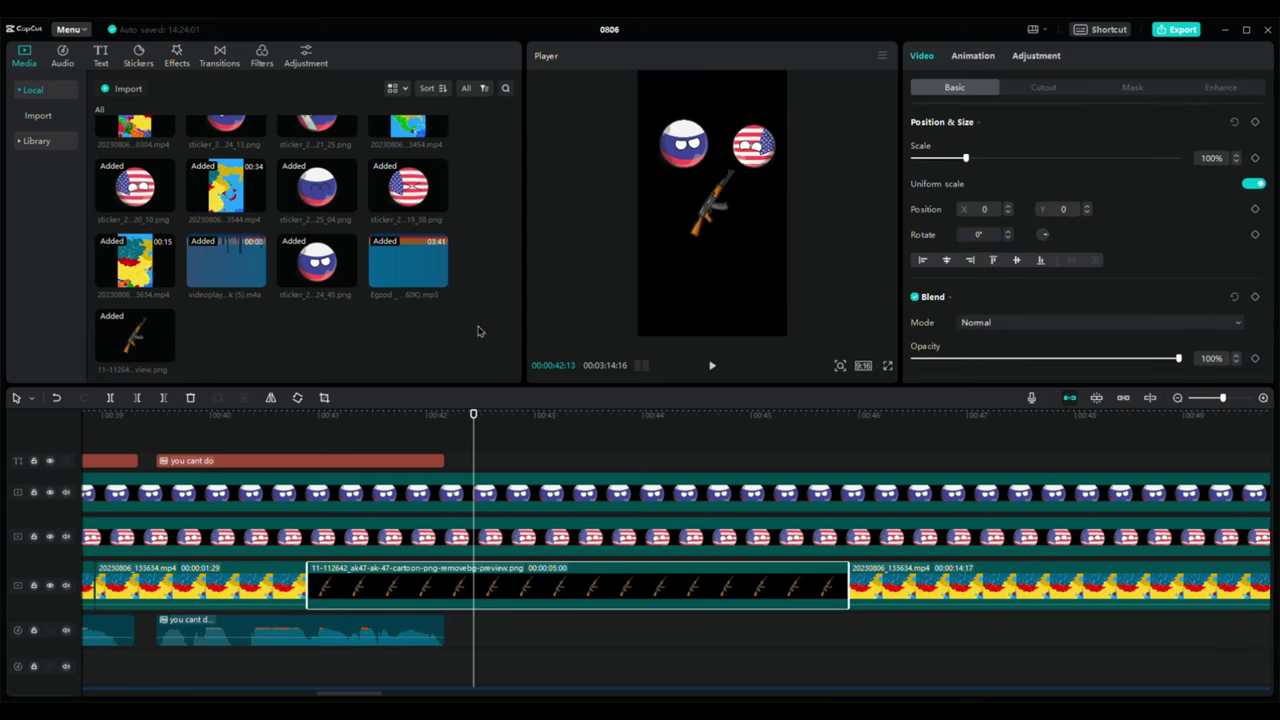
{"action": "key", "text": "Delete"}
{"action": "left_click_drag", "start_coordinate": [143, 343], "coordinate": [491, 488]}
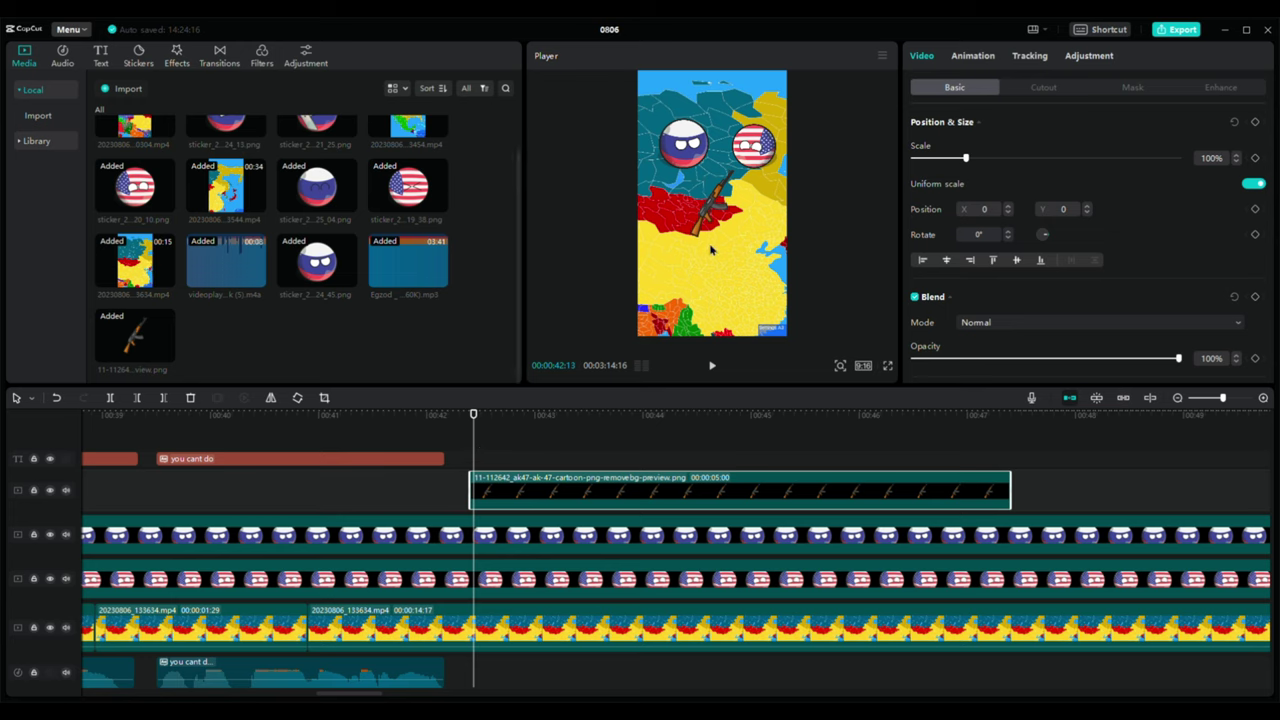
{"action": "left_click_drag", "start_coordinate": [712, 260], "coordinate": [652, 253]}
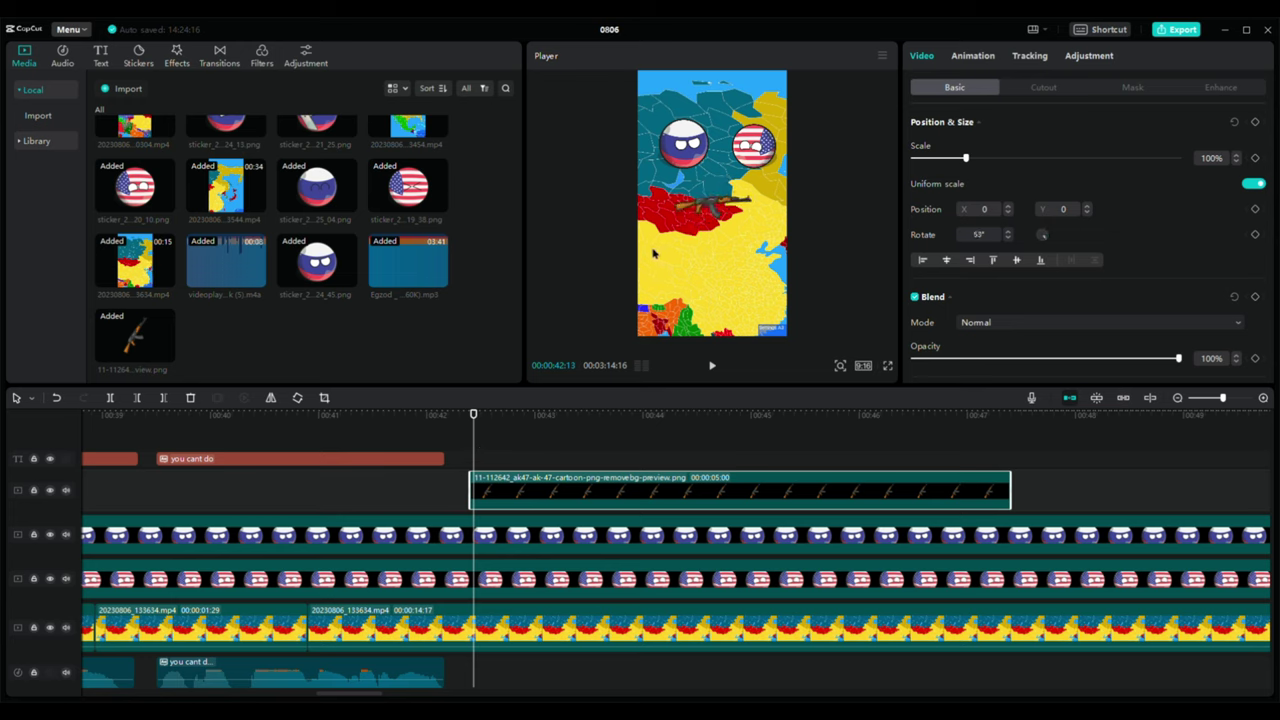
Move the AK-47 overlay onto the Russia ball as if it were holding it, and play back the moment it appears.
{"action": "left_click_drag", "start_coordinate": [742, 265], "coordinate": [713, 222]}
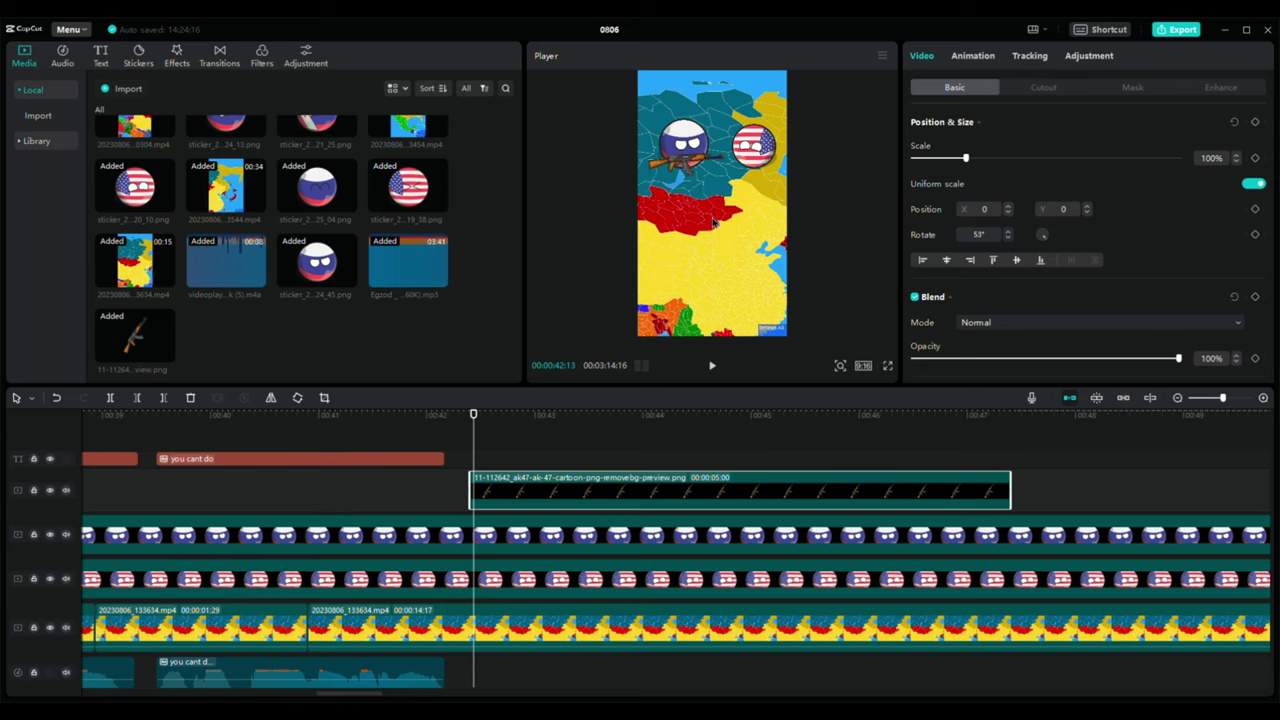
{"action": "left_click", "coordinate": [543, 440]}
{"action": "left_click_drag", "start_coordinate": [545, 443], "coordinate": [389, 490]}
{"action": "key", "text": "space"}
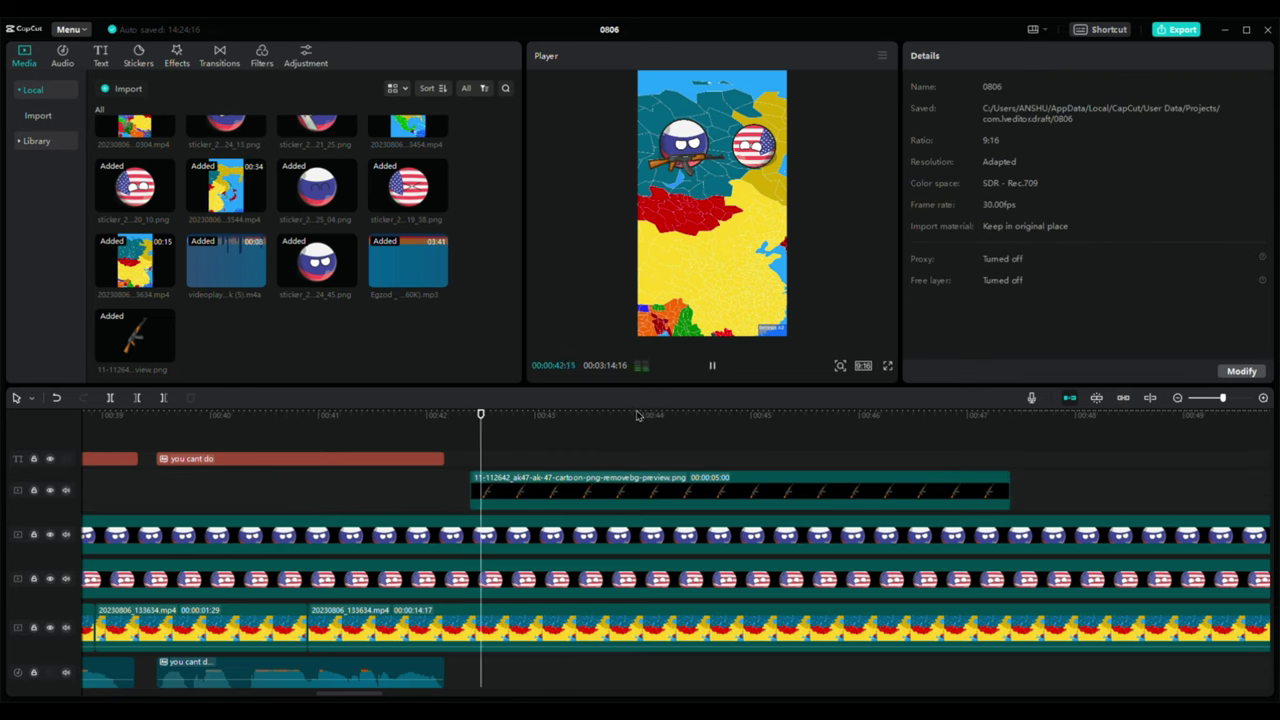
{"action": "key", "text": "space"}
Add the videoplayback (6).m4a sound effect at 00:00:42:11, just before the AK-47 appears, and play it back.
{"action": "left_click_drag", "start_coordinate": [505, 446], "coordinate": [474, 467]}
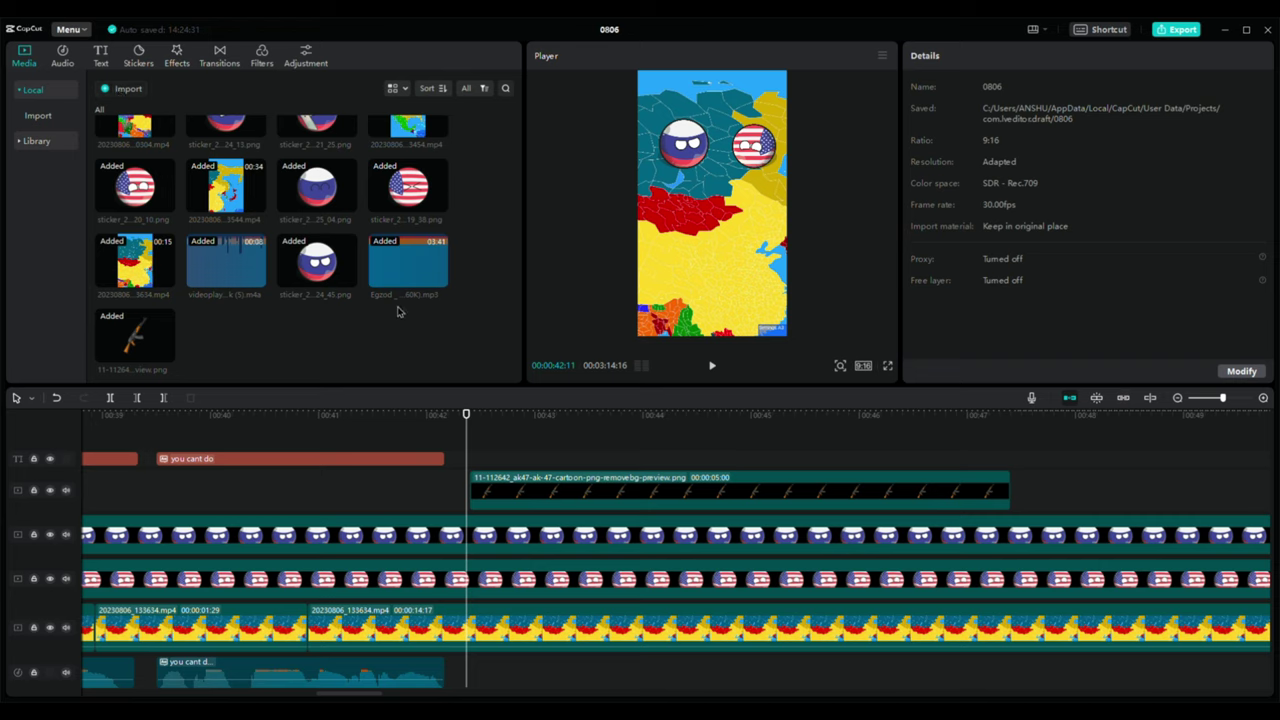
{"action": "left_click_drag", "start_coordinate": [257, 352], "coordinate": [468, 455]}
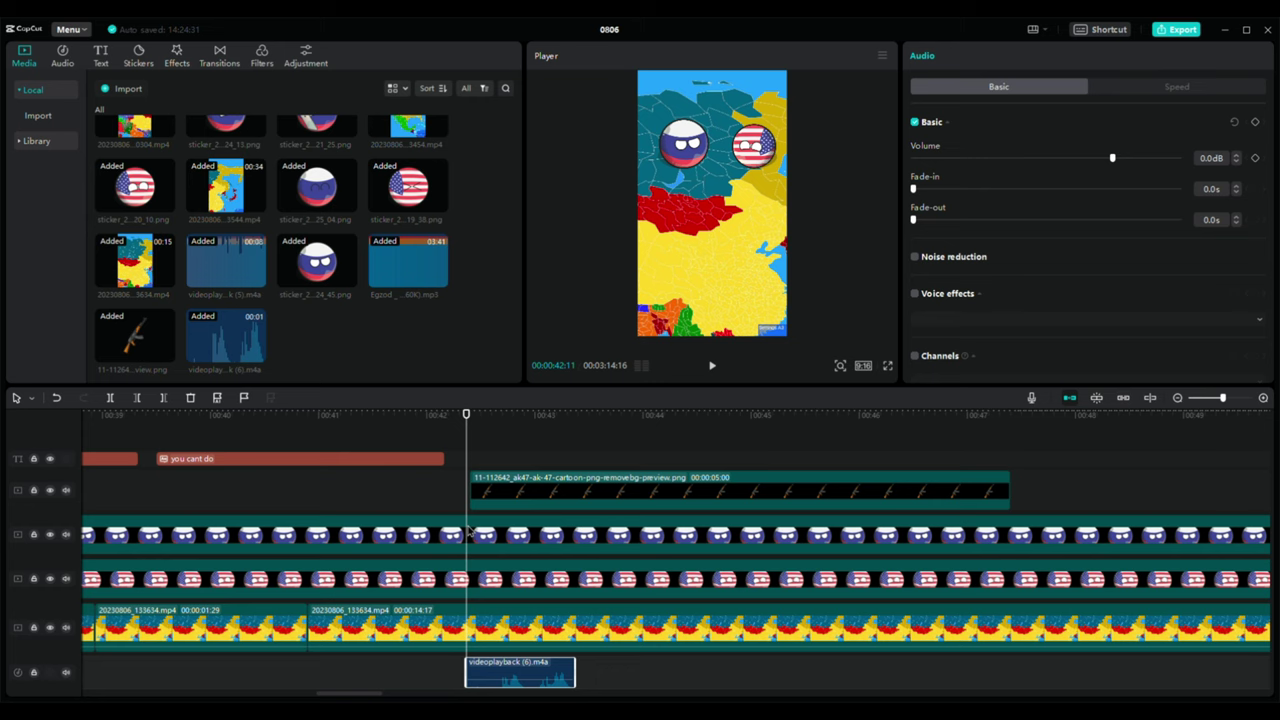
{"action": "left_click", "coordinate": [523, 464]}
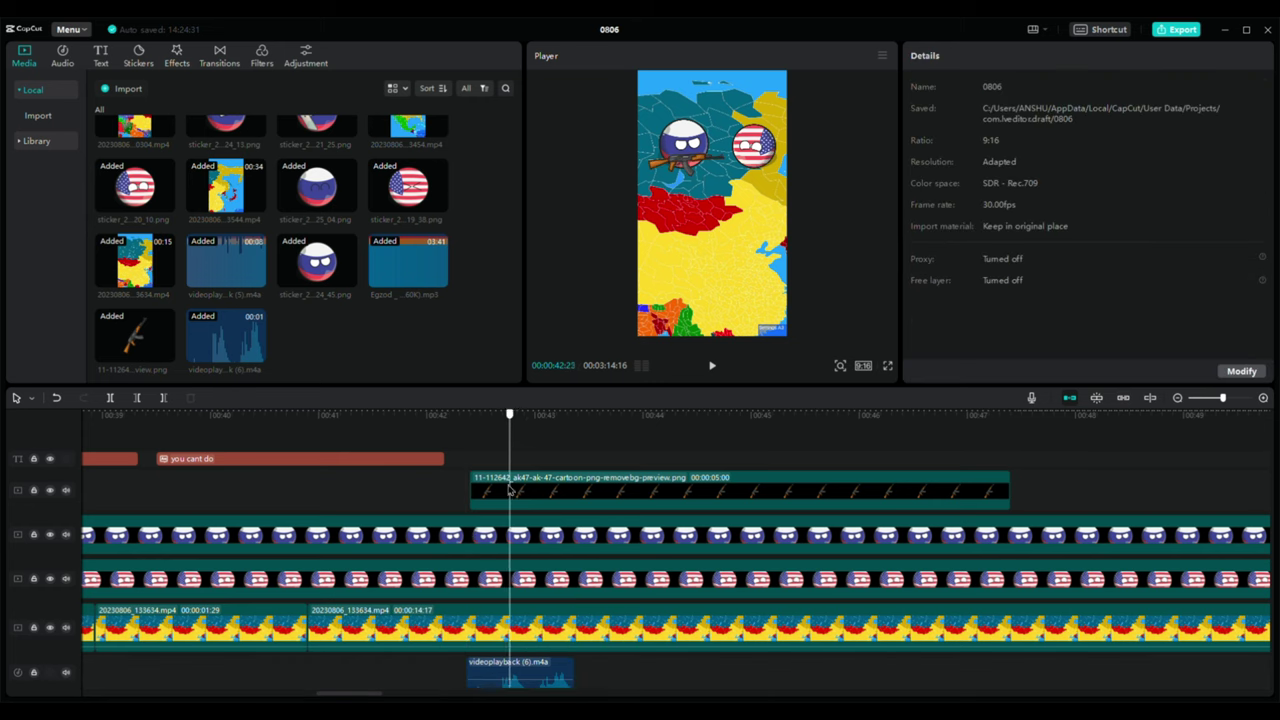
{"action": "key", "text": "space"}
{"action": "key", "text": "space"}
Trim the gun sound effect, align its start with the AK-47's appearance at about 00:00:42:11, and play it back.
{"action": "left_click", "coordinate": [478, 685]}
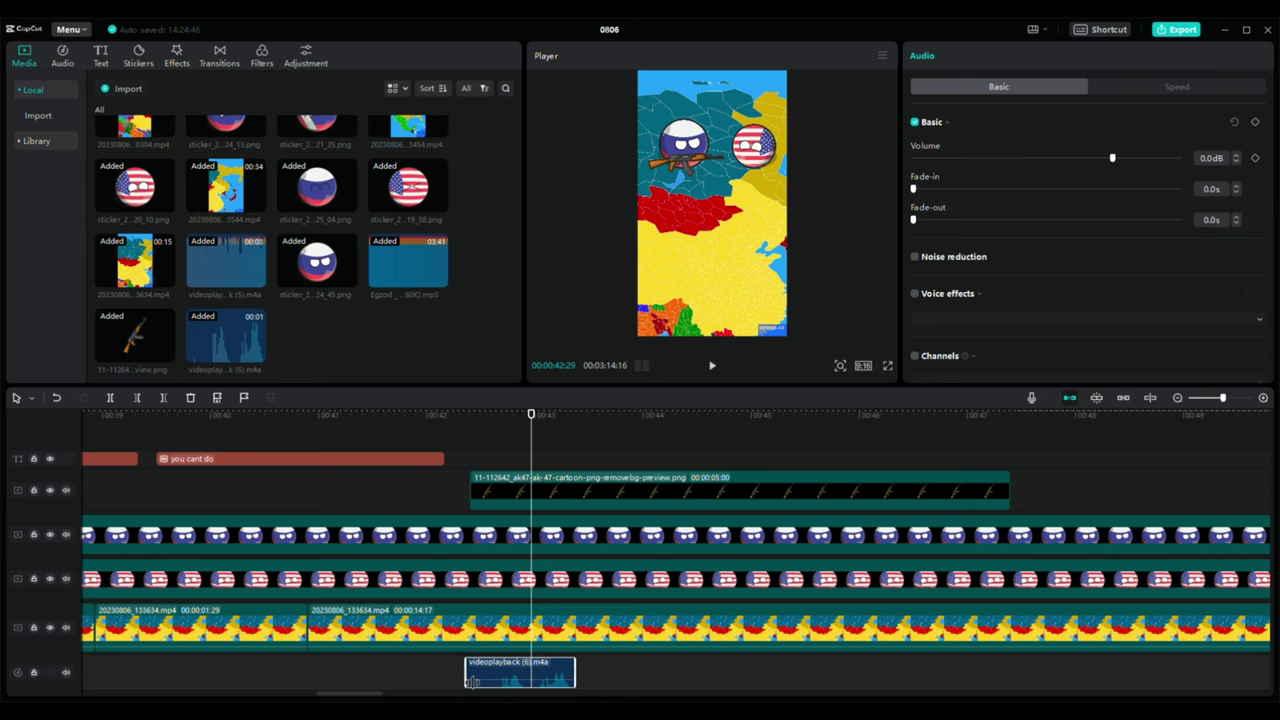
{"action": "left_click_drag", "start_coordinate": [465, 680], "coordinate": [516, 620]}
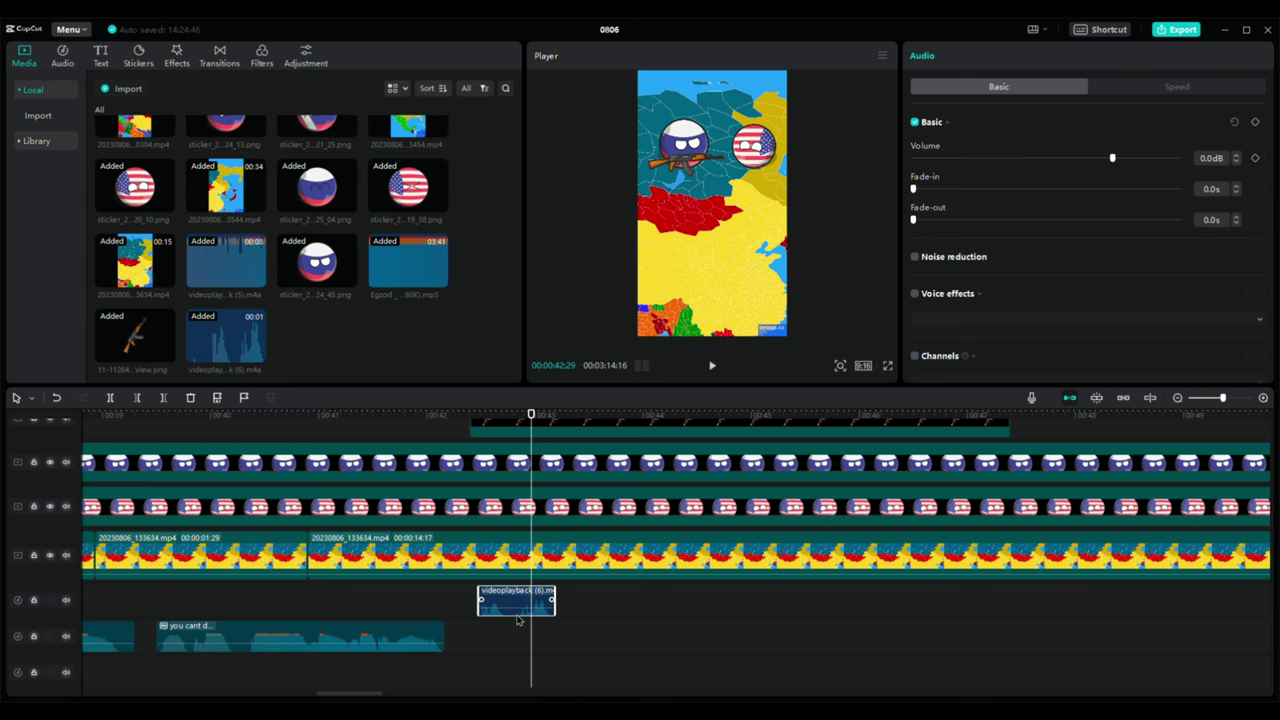
{"action": "left_click", "coordinate": [463, 432]}
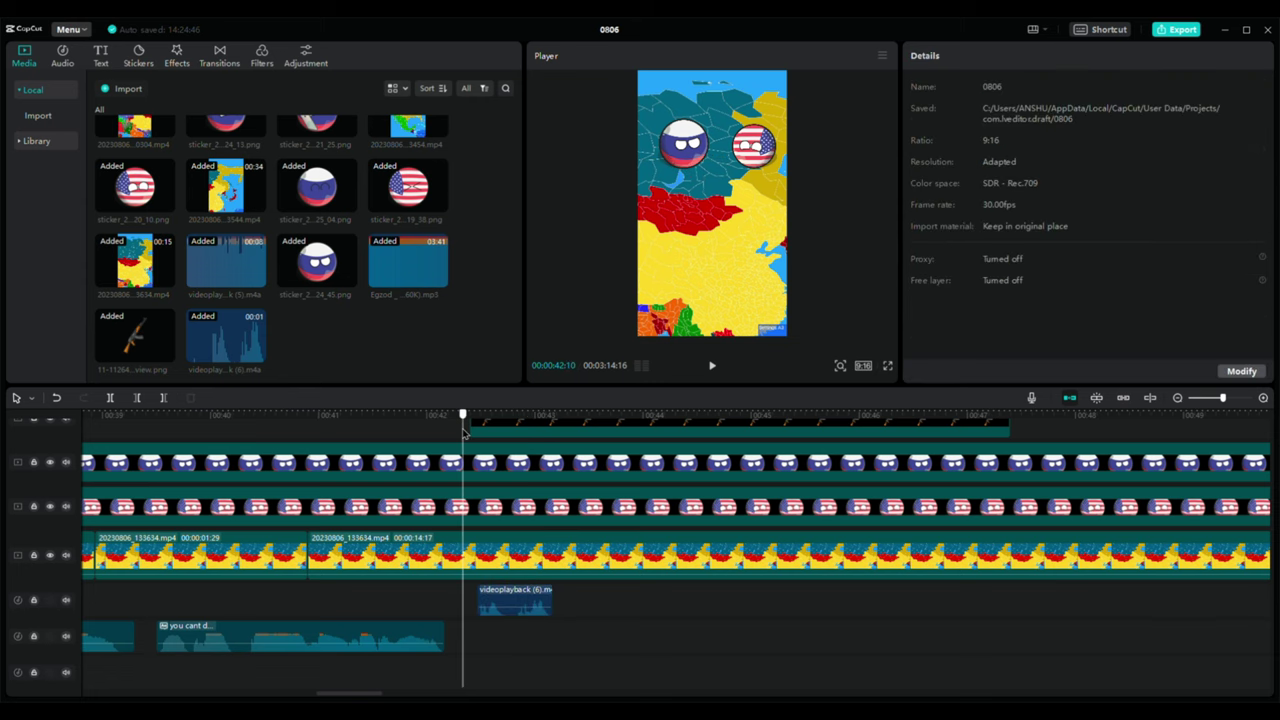
{"action": "left_click", "coordinate": [466, 432]}
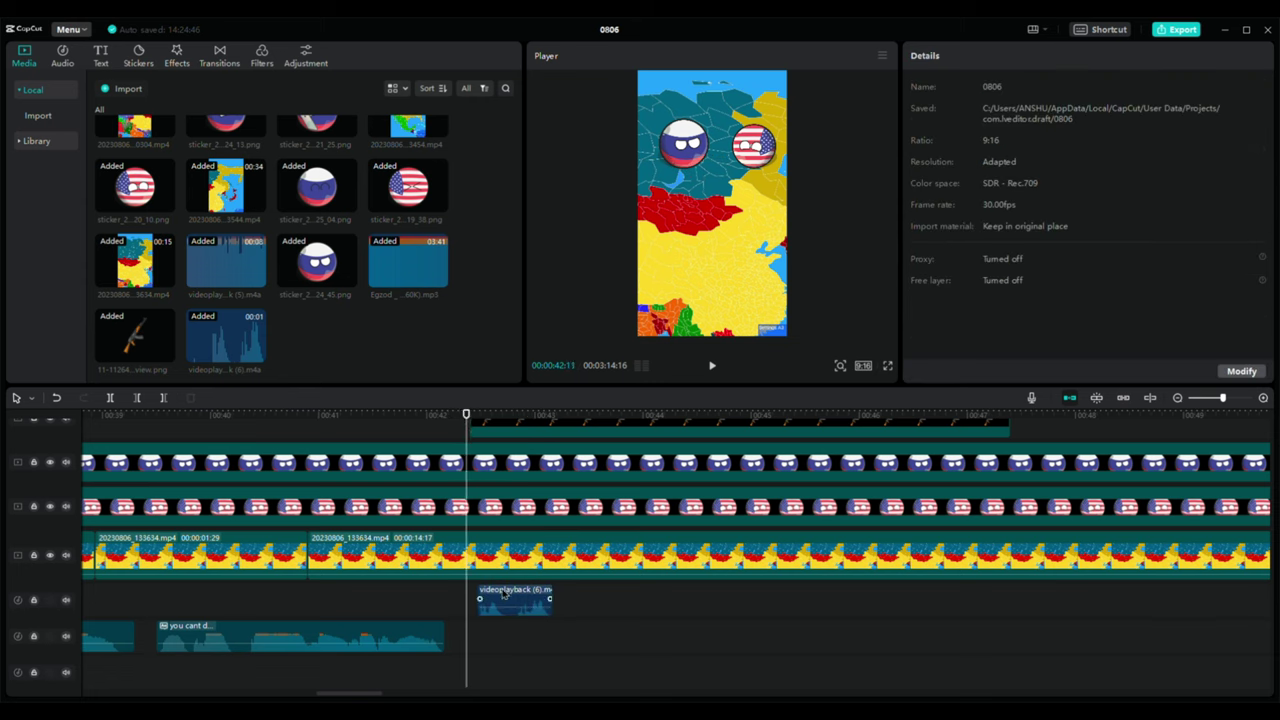
{"action": "left_click_drag", "start_coordinate": [504, 601], "coordinate": [490, 600]}
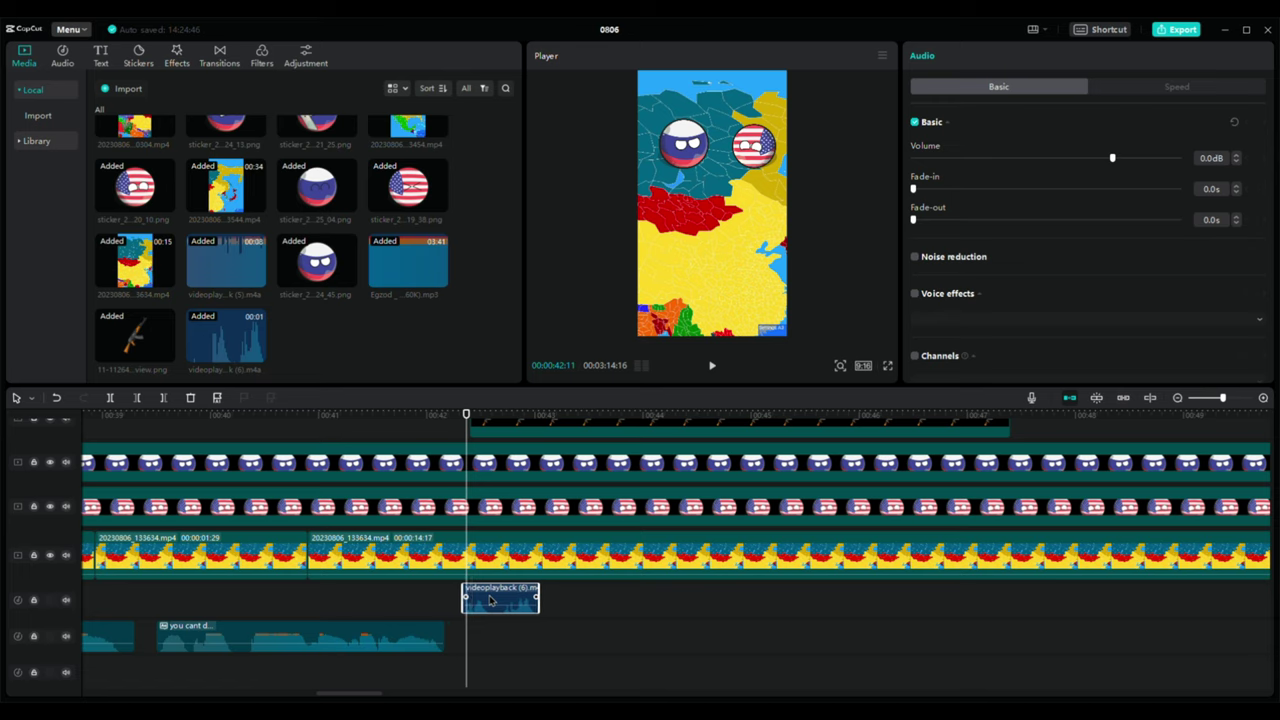
{"action": "left_click", "coordinate": [428, 441]}
{"action": "key", "text": "space"}
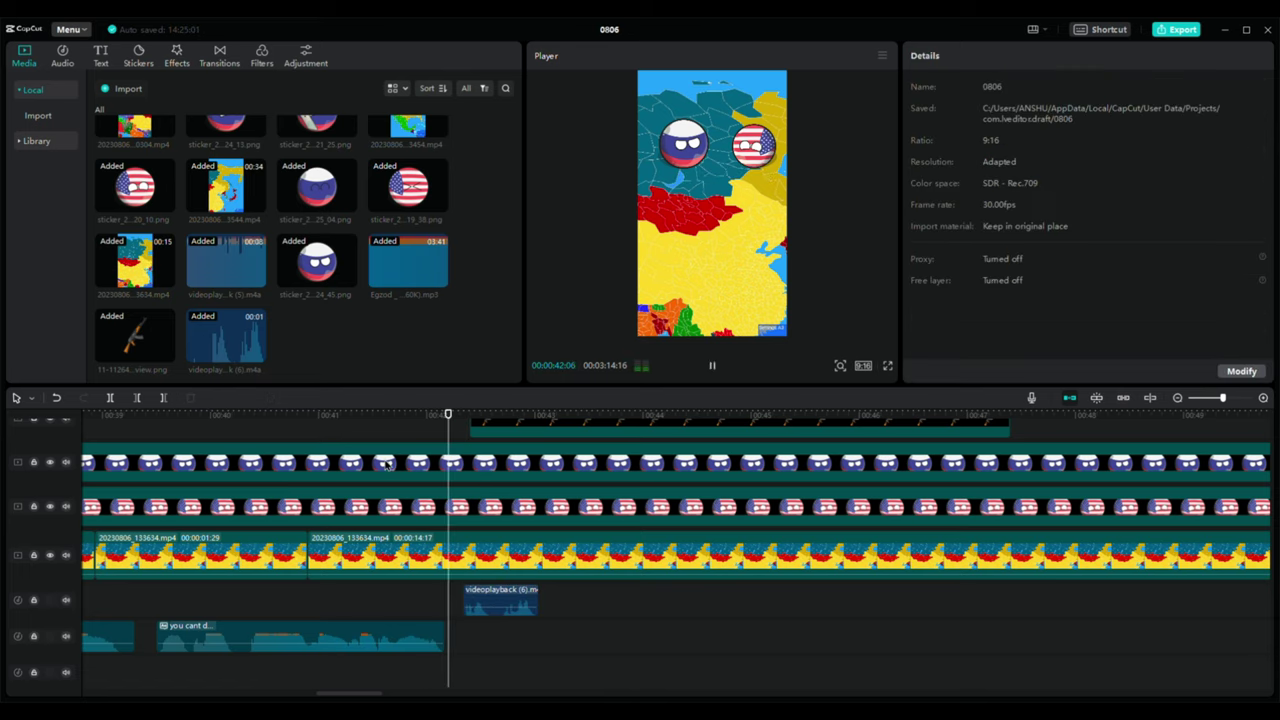
{"action": "key", "text": "space"}
Place the submachine gun overlay at about 00:00:43:15, turn it level and position it on the US ball facing the Russia ball.
{"action": "left_click", "coordinate": [623, 648]}
{"action": "left_click_drag", "start_coordinate": [624, 648], "coordinate": [596, 672]}
{"action": "scroll", "coordinate": [563, 631], "scroll_direction": "up", "scroll_amount": 2}
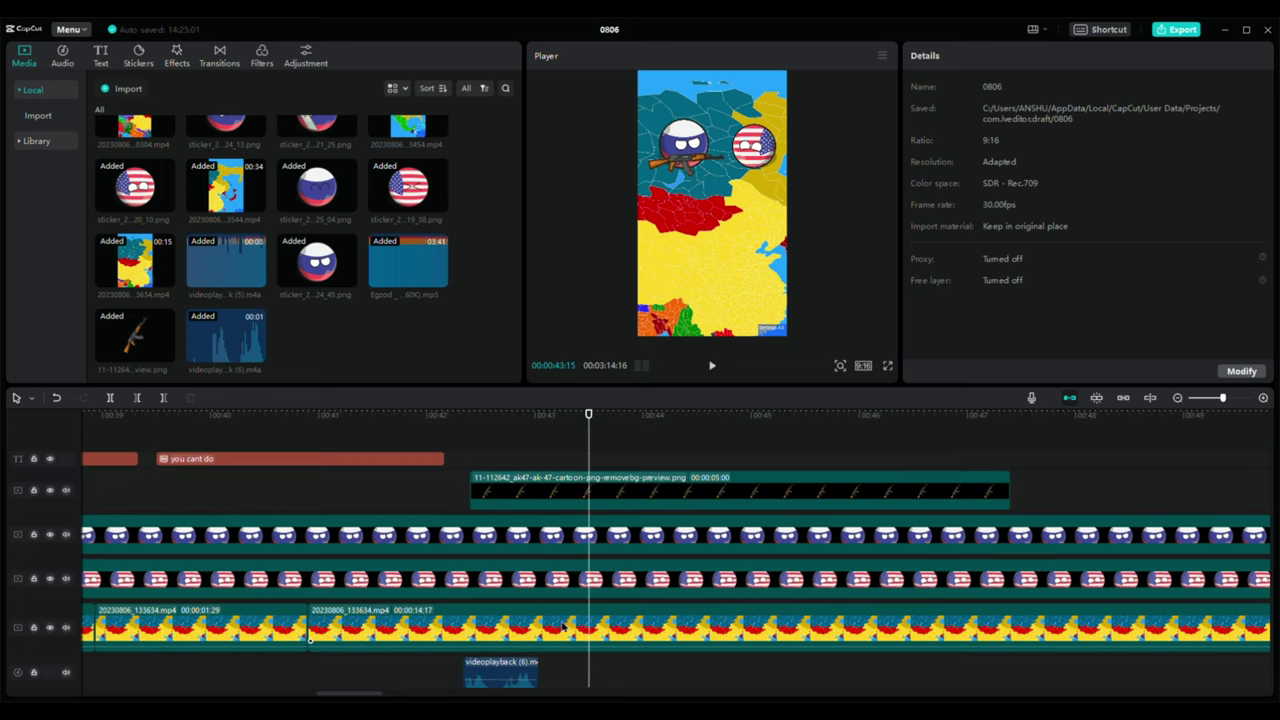
{"action": "scroll", "coordinate": [140, 280], "scroll_direction": "up", "scroll_amount": 1}
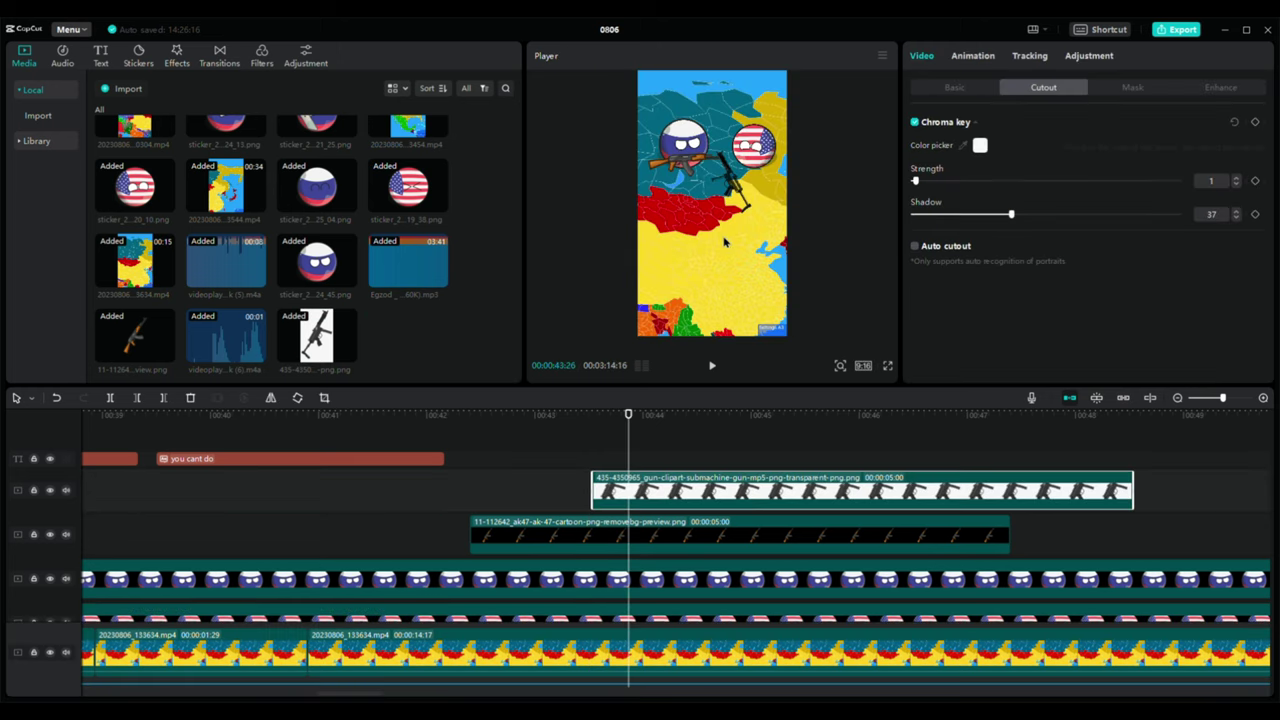
{"action": "left_click_drag", "start_coordinate": [731, 239], "coordinate": [756, 184]}
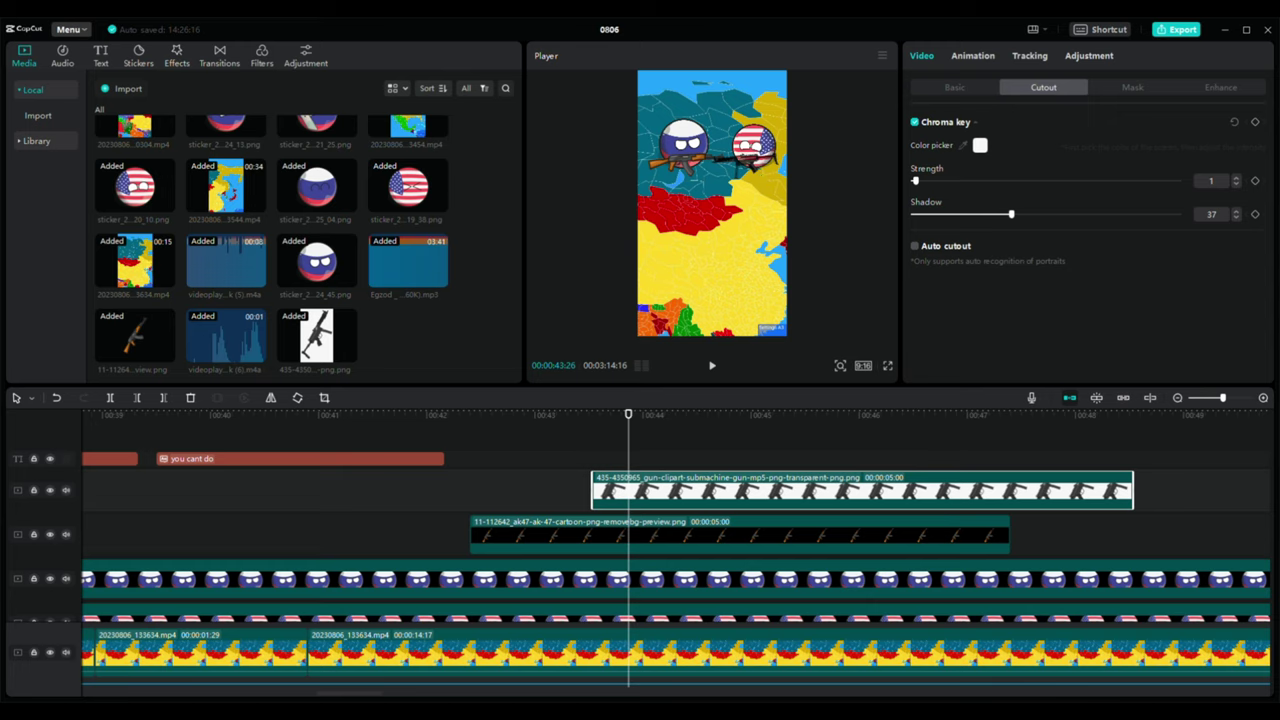
{"action": "left_click_drag", "start_coordinate": [773, 187], "coordinate": [758, 165]}
{"action": "left_click", "coordinate": [687, 437]}
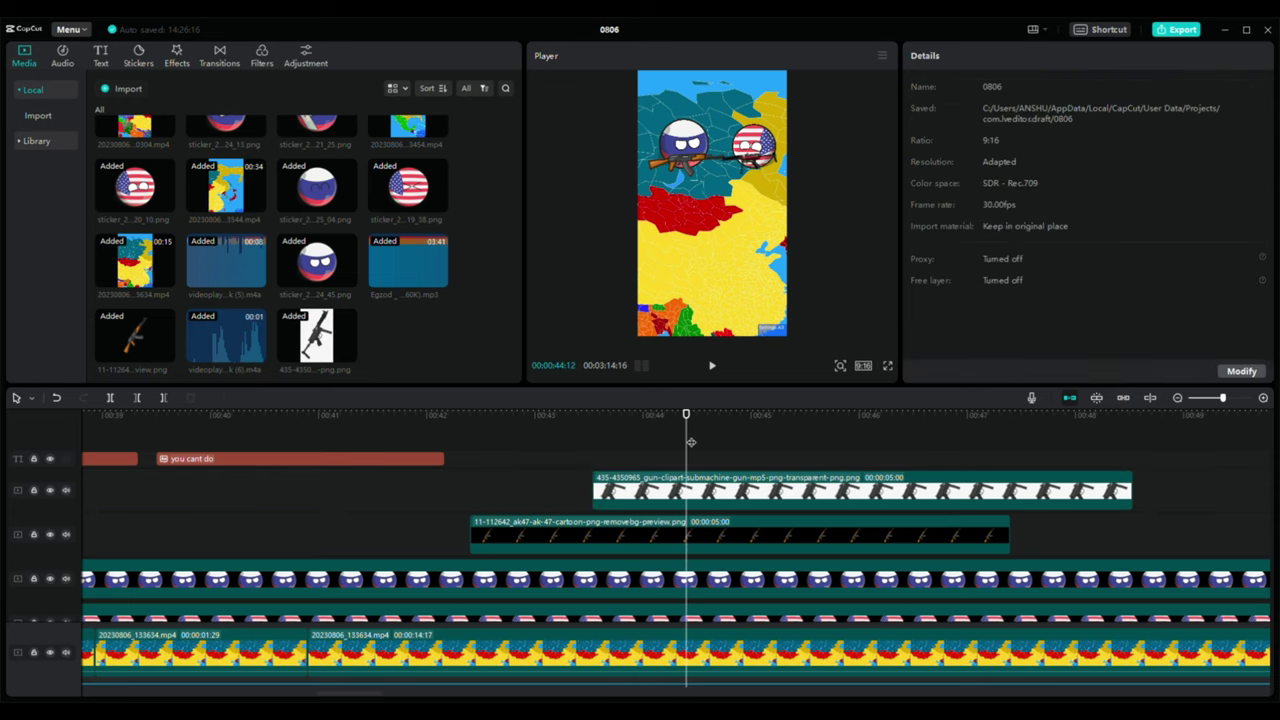
{"action": "left_click", "coordinate": [697, 196]}
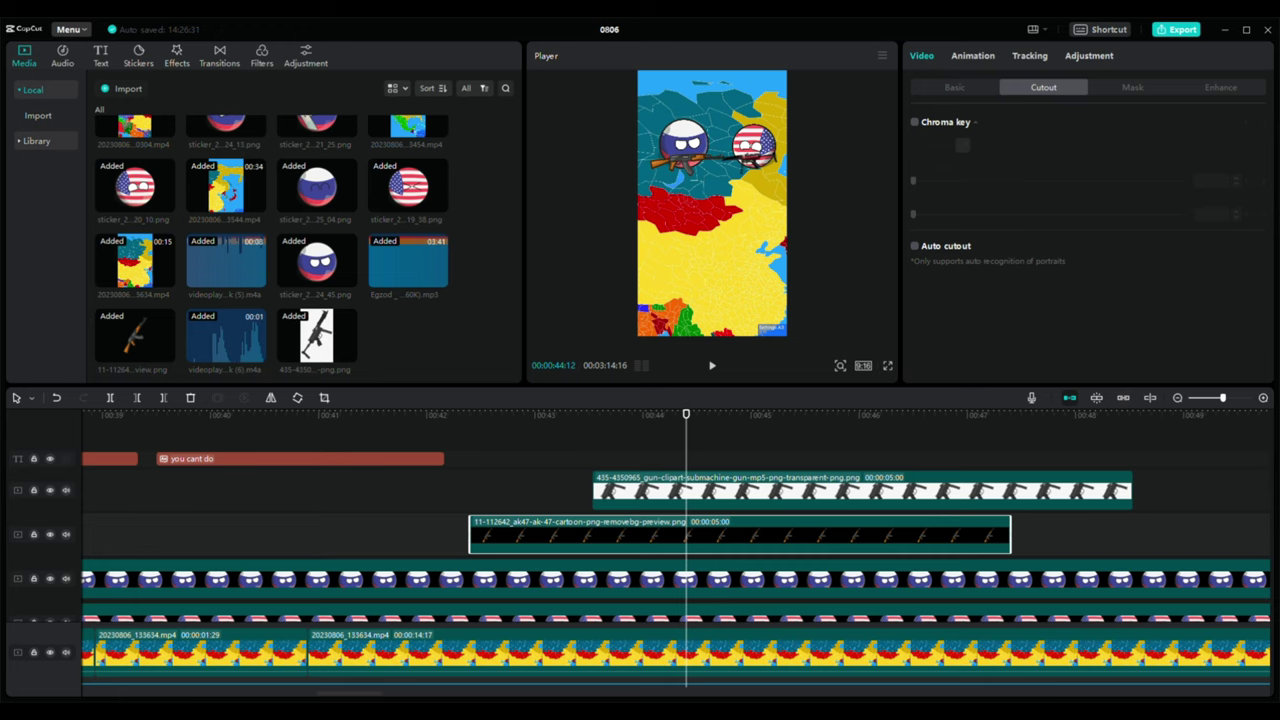
Paste a copy of the trimmed gun sound effect at 00:00:43:16, where the submachine gun appears.
{"action": "left_click", "coordinate": [652, 450]}
{"action": "left_click_drag", "start_coordinate": [652, 451], "coordinate": [611, 487]}
{"action": "left_click", "coordinate": [593, 452]}
{"action": "scroll", "coordinate": [576, 562], "scroll_direction": "down", "scroll_amount": 3}
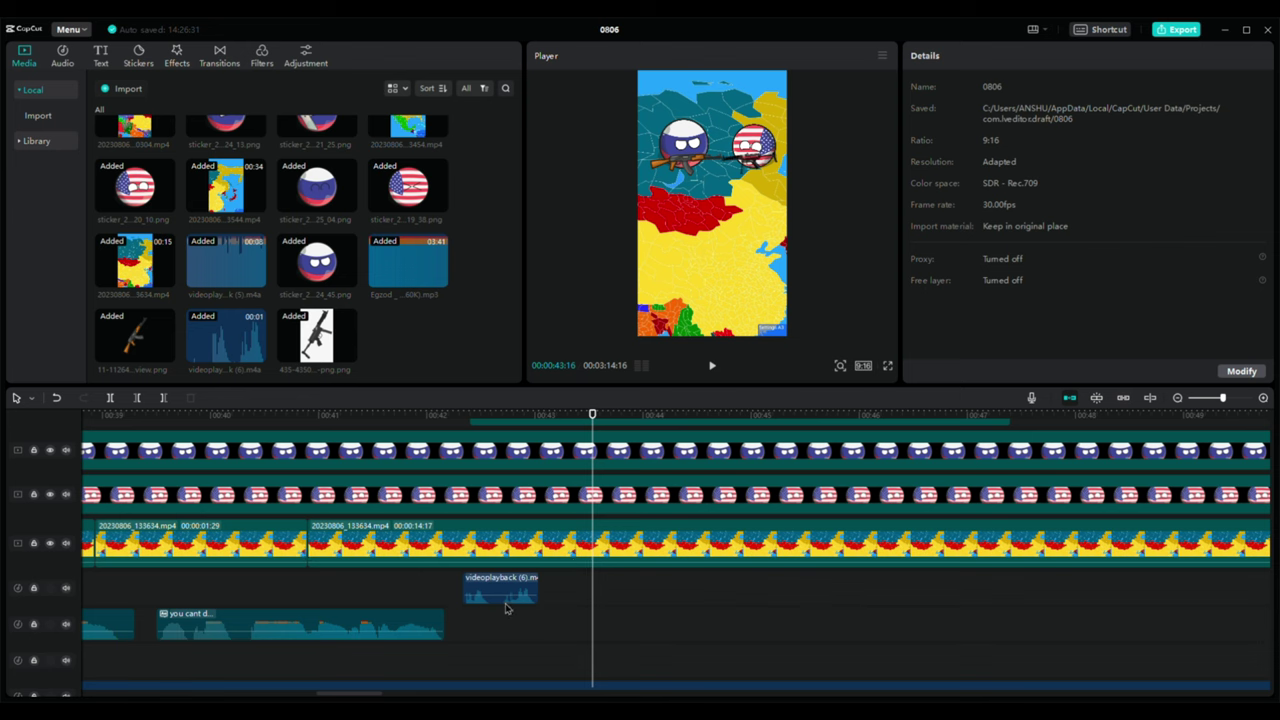
{"action": "left_click", "coordinate": [505, 600]}
{"action": "key", "text": "ctrl+c"}
{"action": "key", "text": "ctrl+v"}
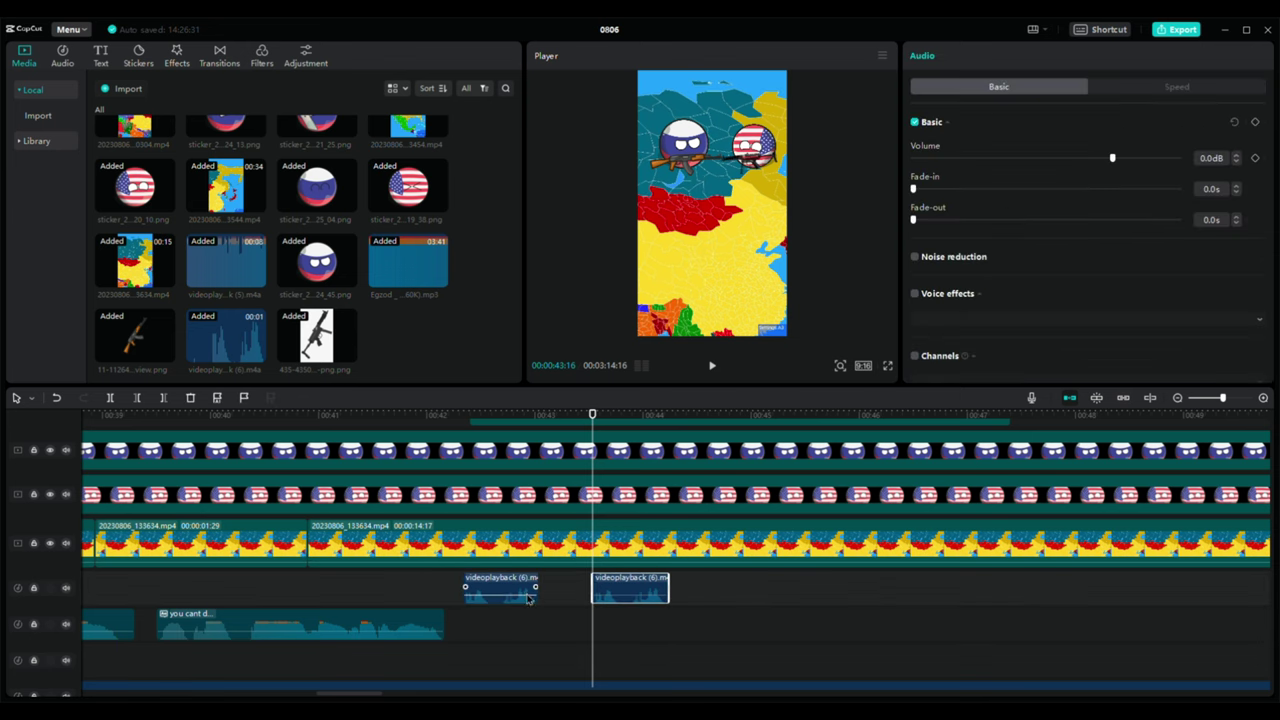
Play back the scene from just before the AK-47 appears to check both guns with their sound effects.
{"action": "scroll", "coordinate": [562, 518], "scroll_direction": "up", "scroll_amount": 4}
{"action": "left_click", "coordinate": [545, 470]}
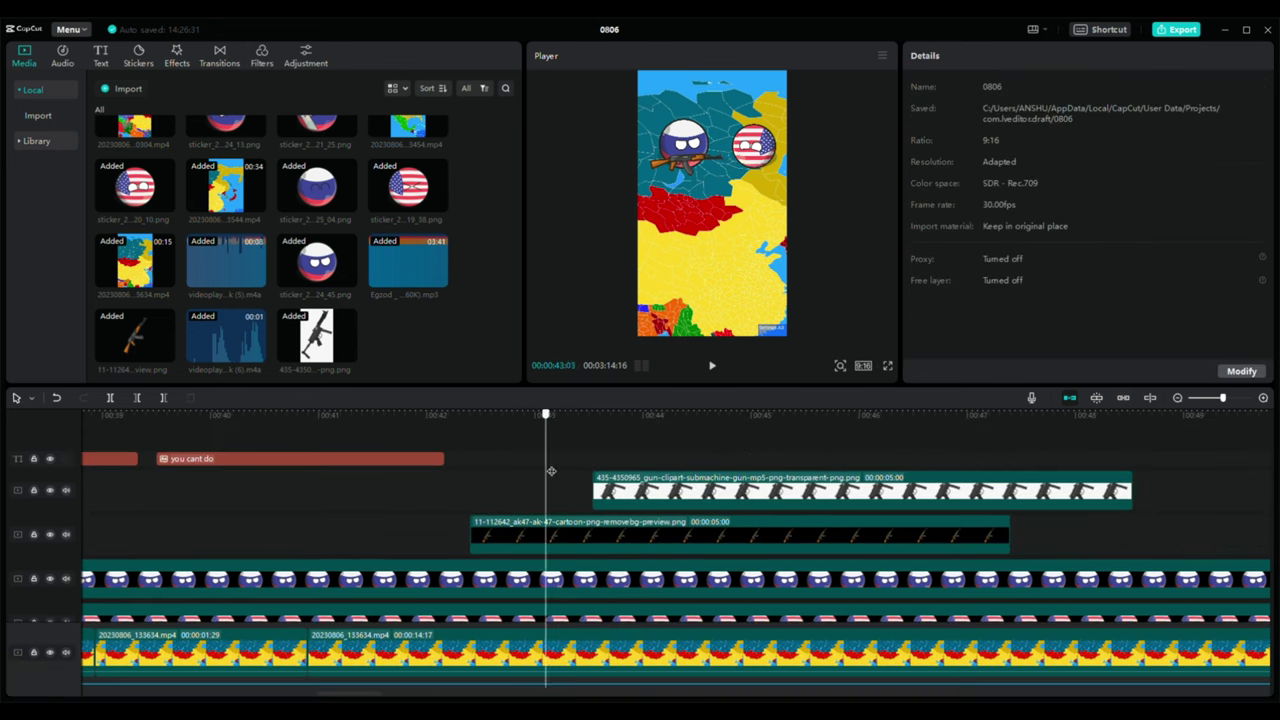
{"action": "left_click", "coordinate": [468, 505]}
{"action": "key", "text": "space"}
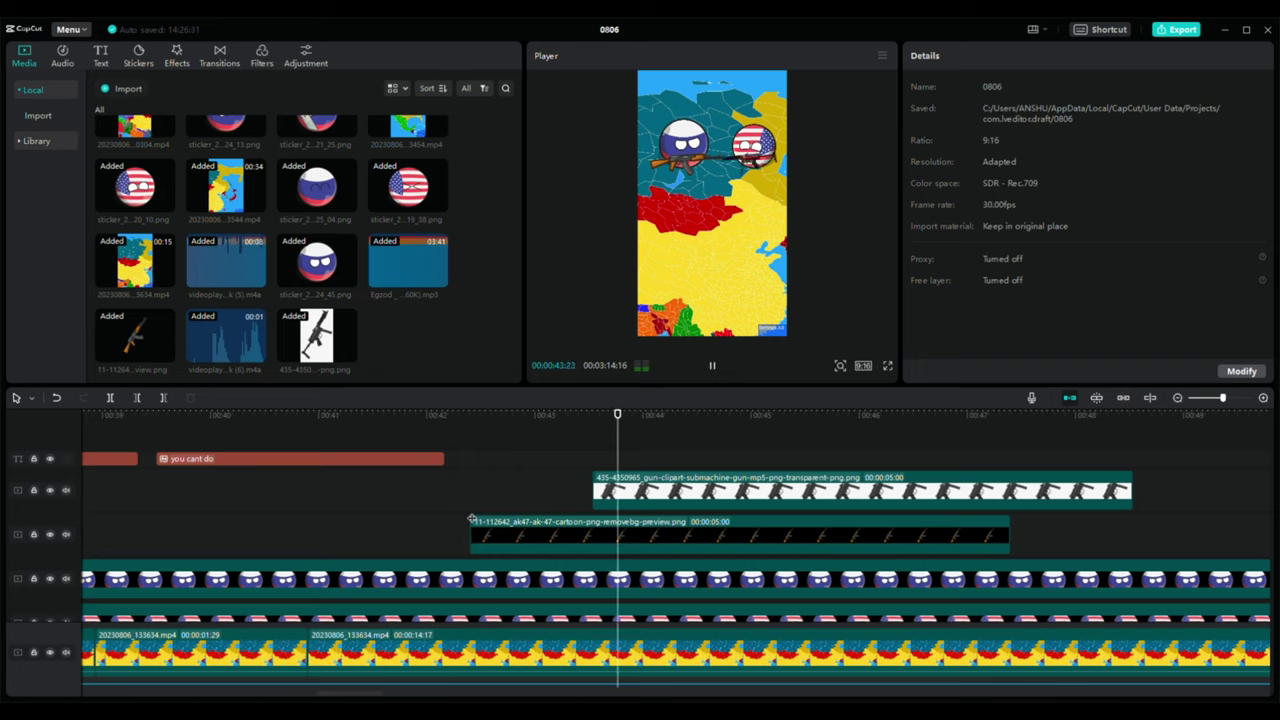
{"action": "key", "text": "space"}
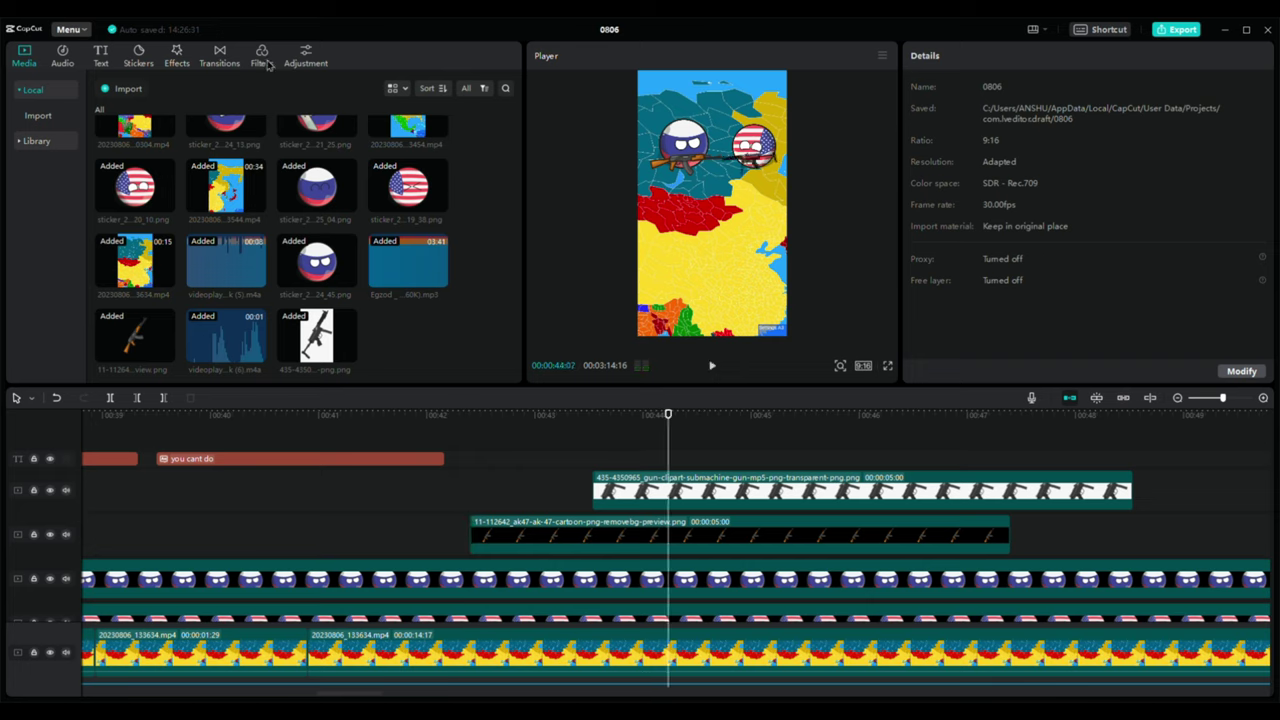
Add a text caption at 00:00:44:07, after both guns have appeared, and replace its default wording with "you".
{"action": "left_click", "coordinate": [100, 56]}
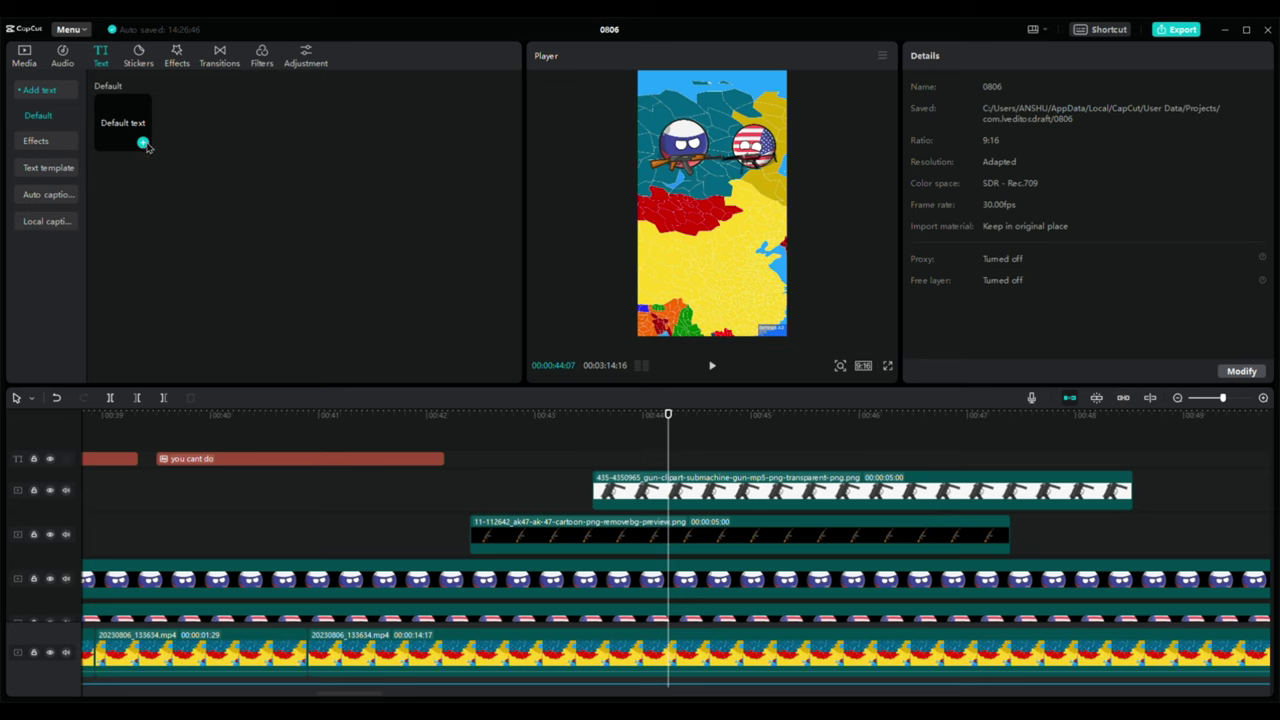
{"action": "left_click", "coordinate": [143, 143]}
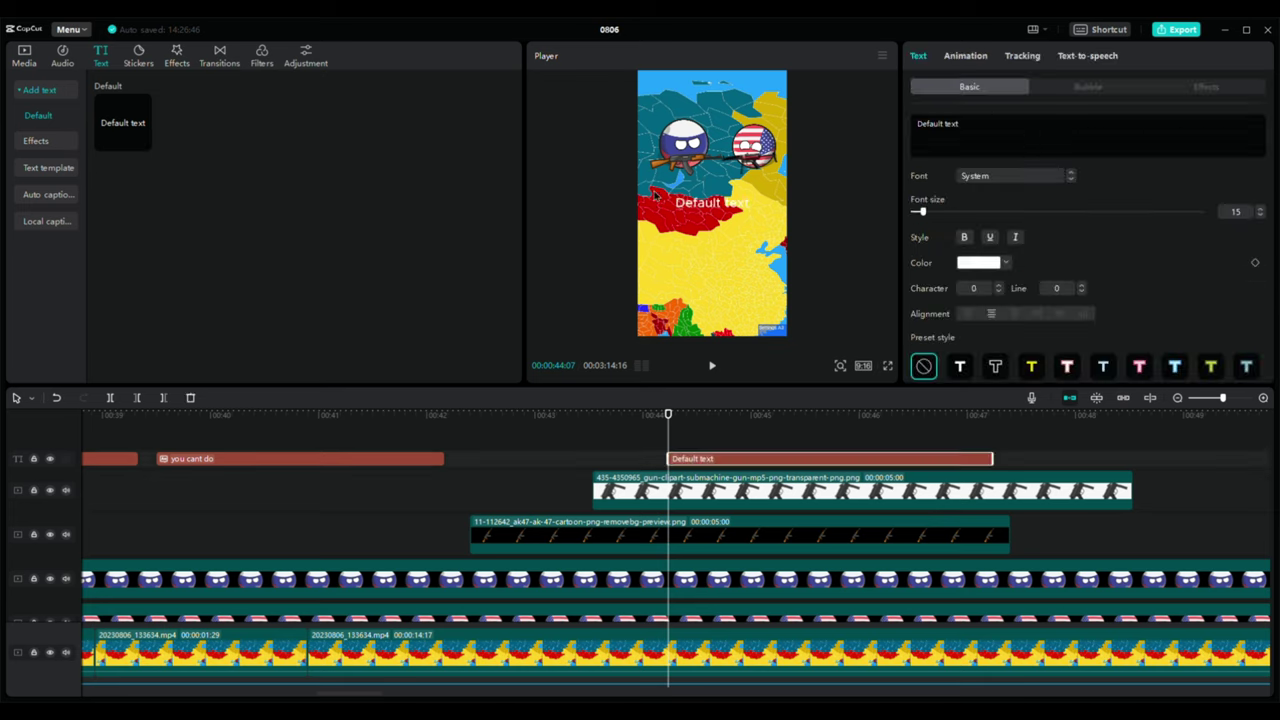
{"action": "left_click", "coordinate": [1013, 134]}
{"action": "key", "text": "BackSpace"}
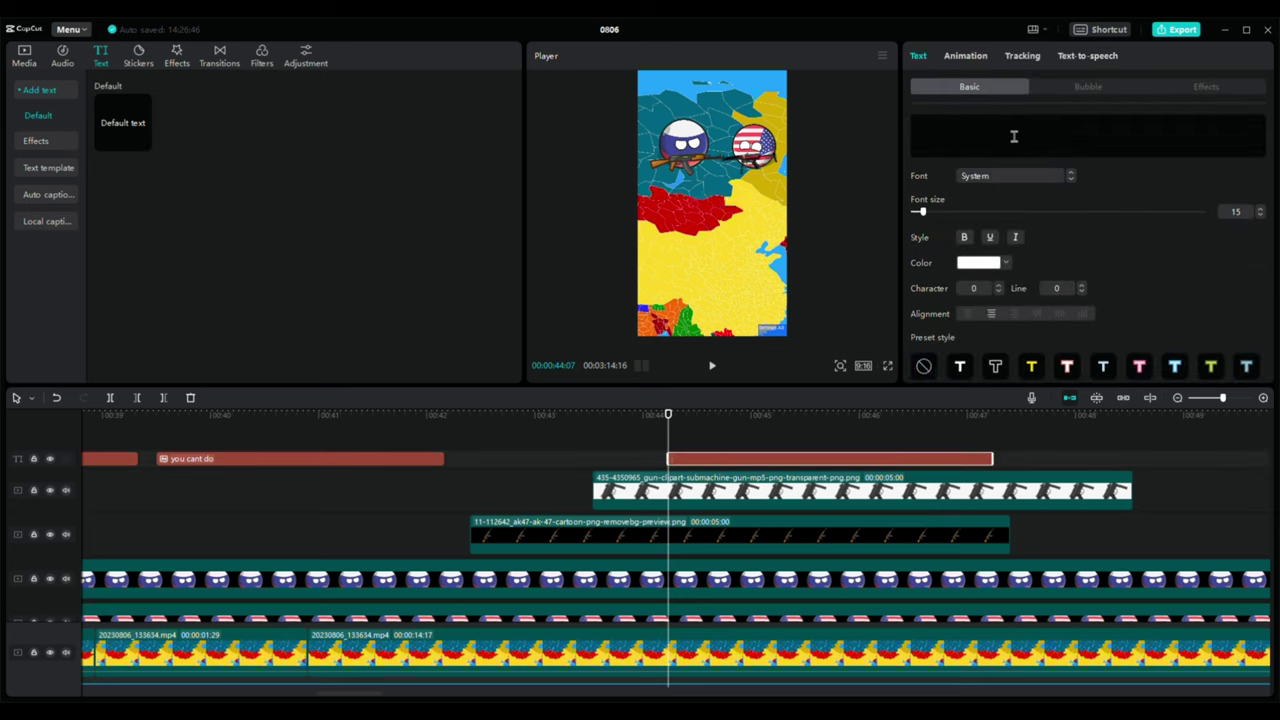
{"action": "type", "text": "you"}
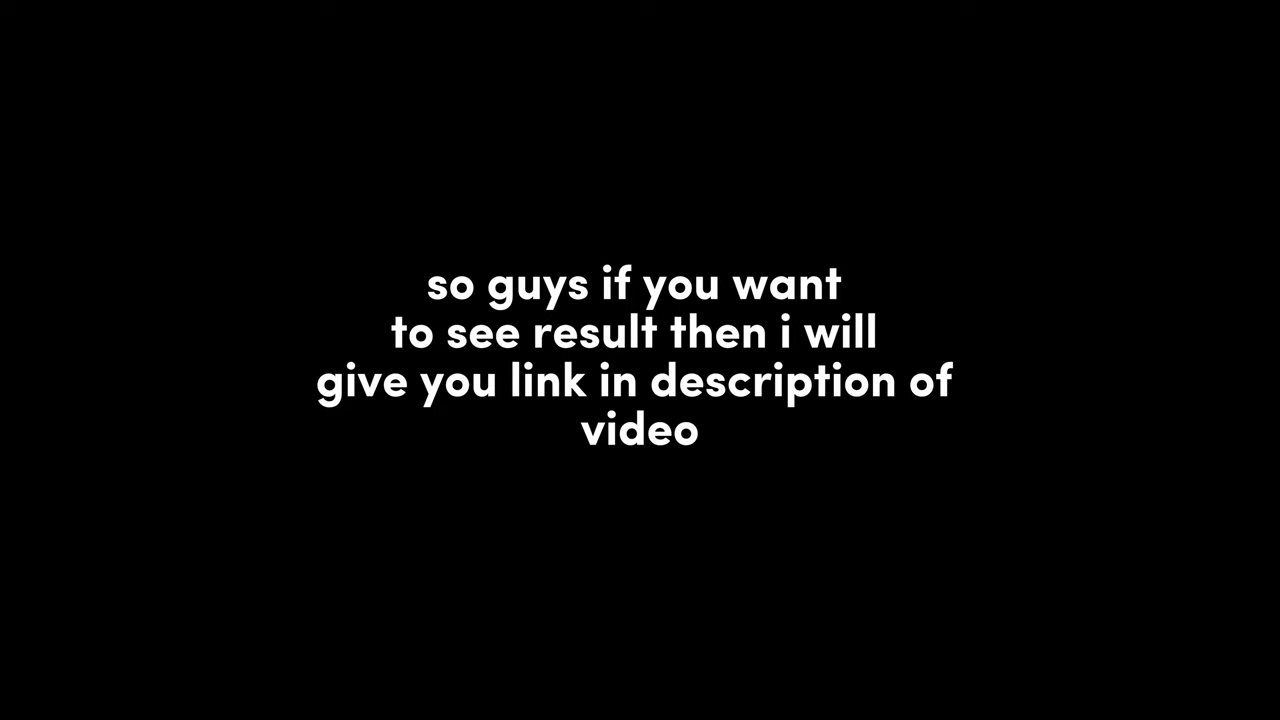